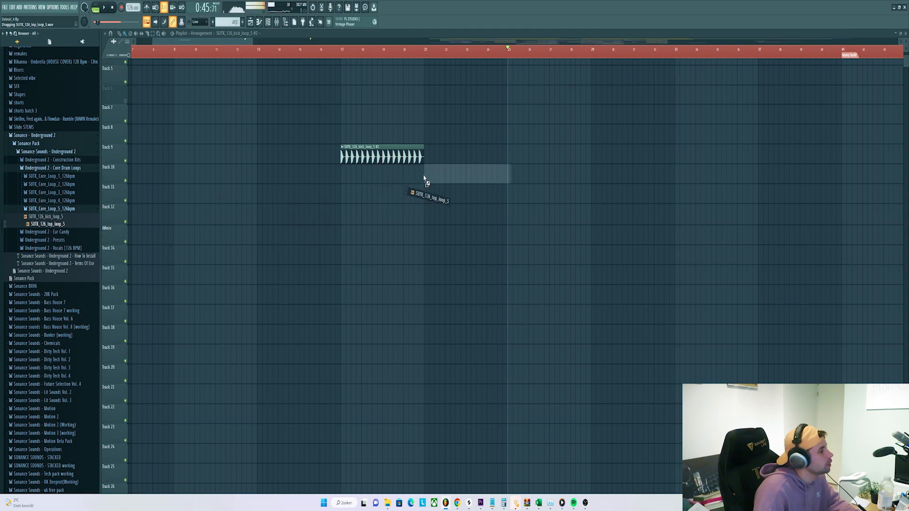
- Repeat the kick loop on Track 9 from bar 17 to bar 33 and the top loop on Track 10 from bar 21 to bar 33
left_click_drag(368, 154, 449, 153)
left_click(330, 53)
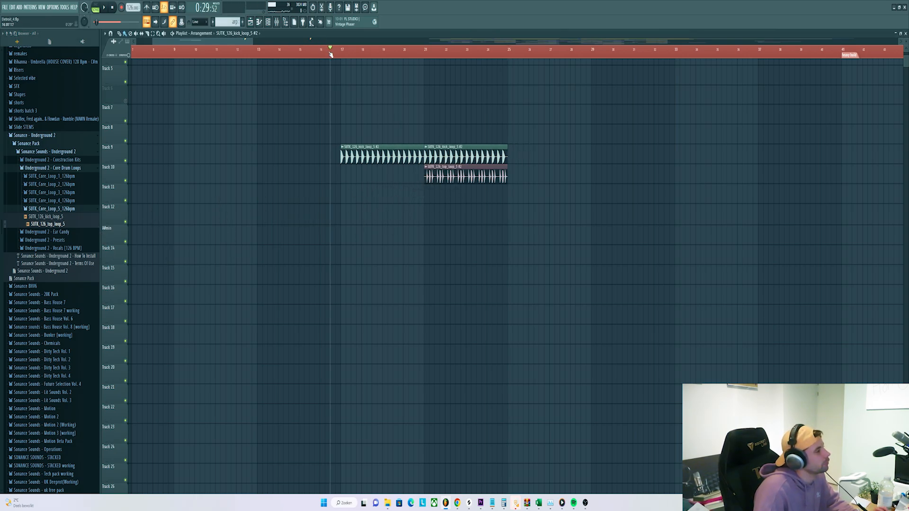
left_click(338, 54)
scroll(335, 163, "down", 2)
scroll(363, 212, "up", 1)
left_click_drag(555, 226, 486, 153)
left_click_drag(486, 153, 556, 150)
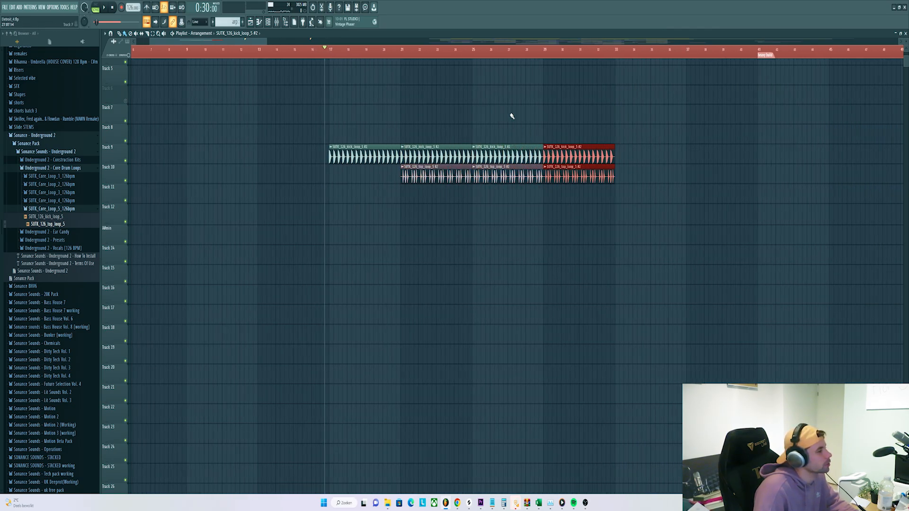
left_click(473, 49)
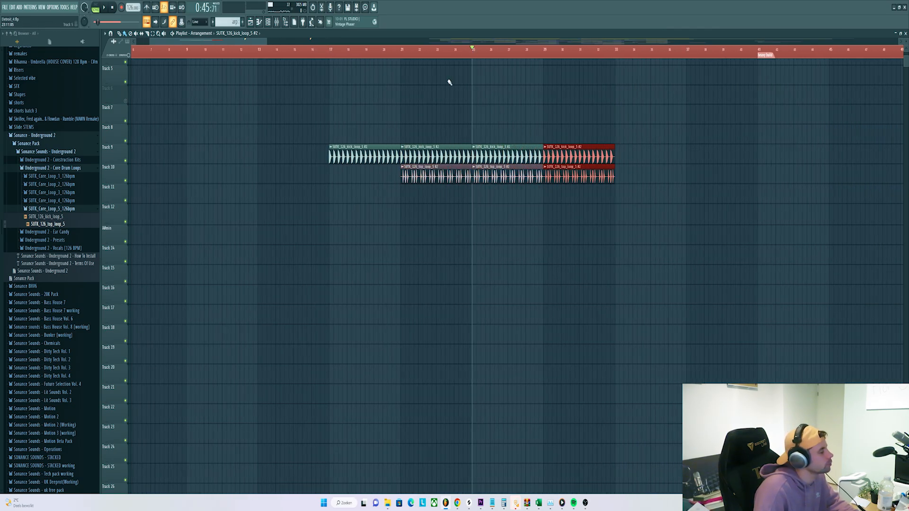
- Add SUTK_126_drum_loop_25_full from the Underground 2 construction kits to Track 11 at bar 17 and repeat it up to bar 33
left_click(70, 162)
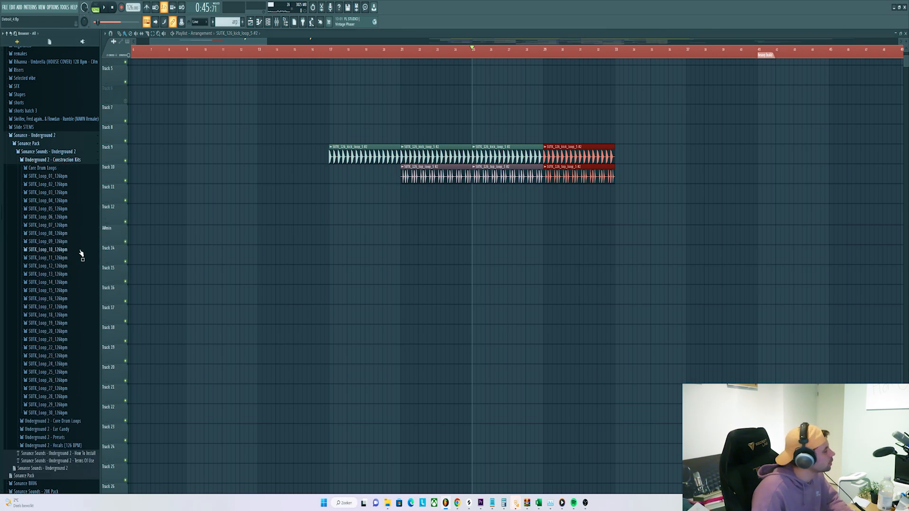
left_click(50, 372)
left_click(51, 395)
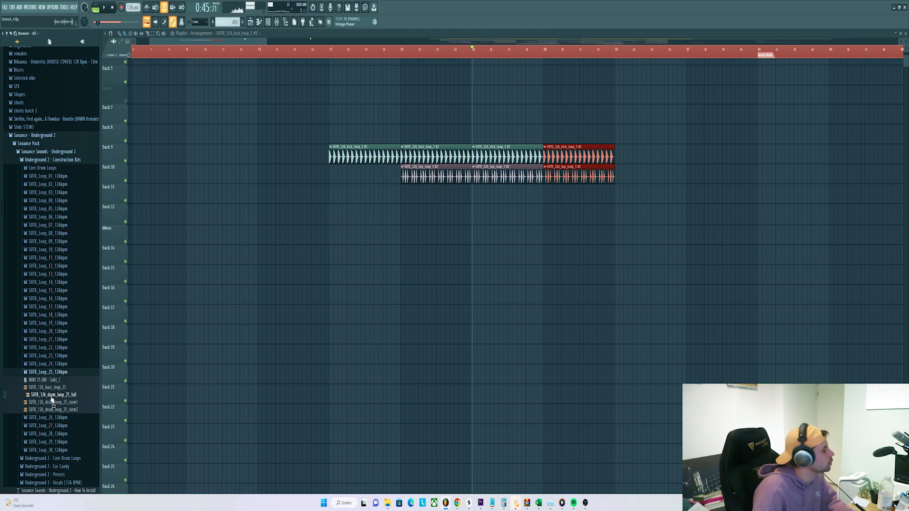
left_click_drag(52, 401, 332, 207)
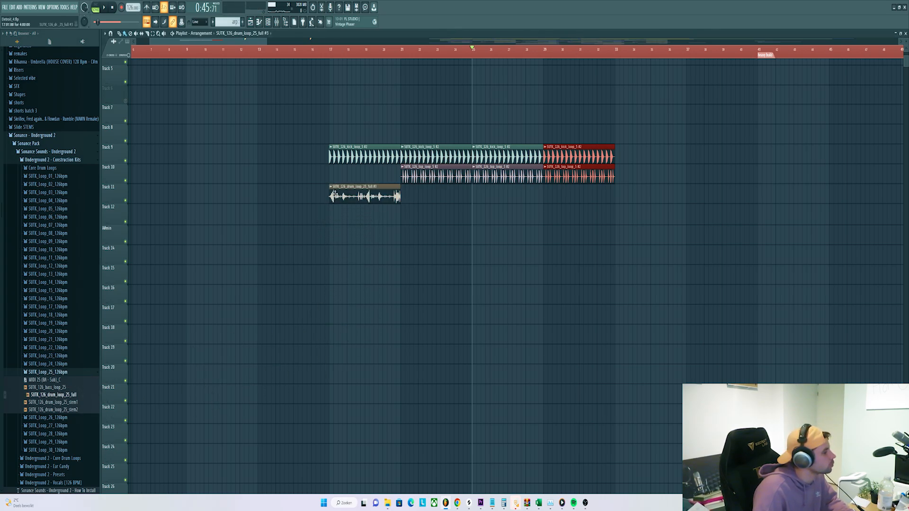
double_click(333, 191)
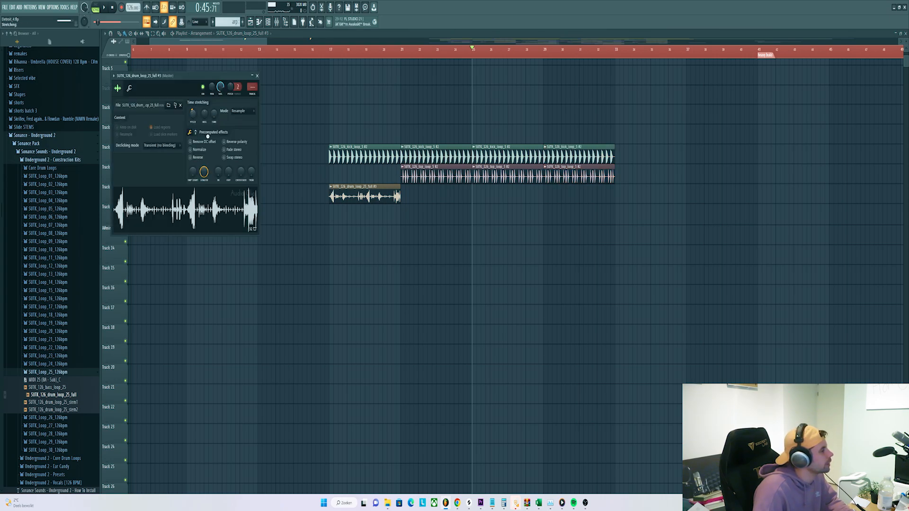
key("Escape")
left_click_drag(401, 196, 554, 196)
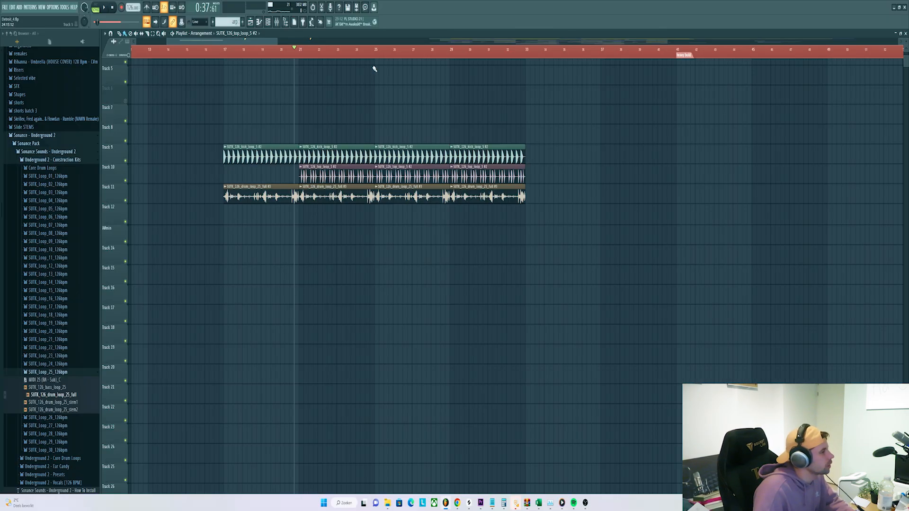
- Listen separately to the ride loop, the top drum loop, both hihat loops and the snare riser
left_click(333, 22)
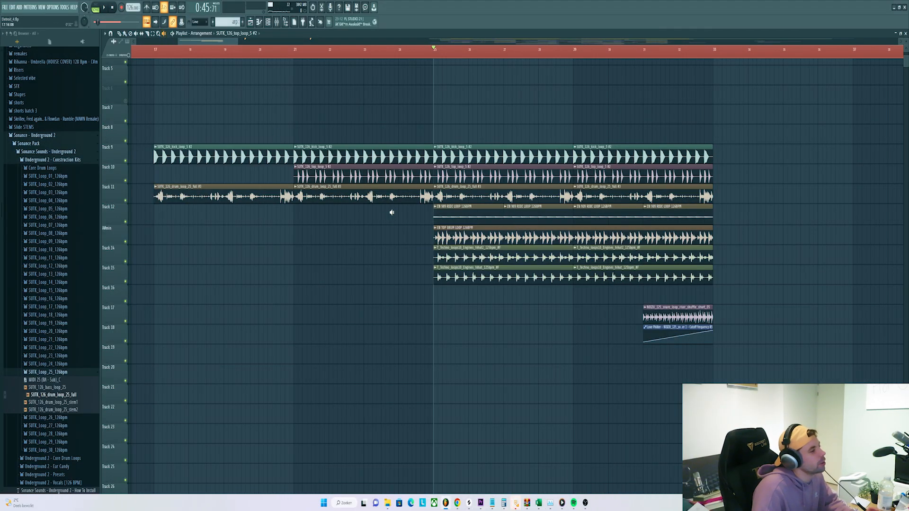
left_click(436, 213)
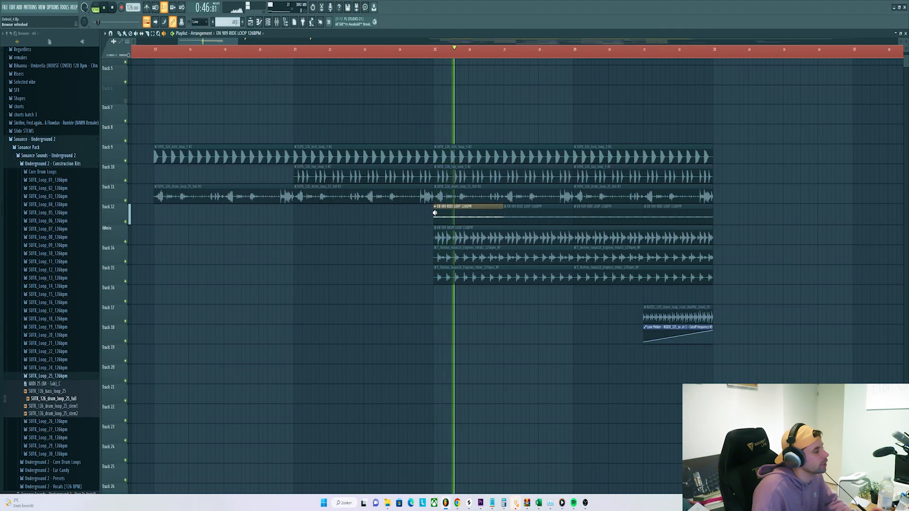
left_click(434, 237)
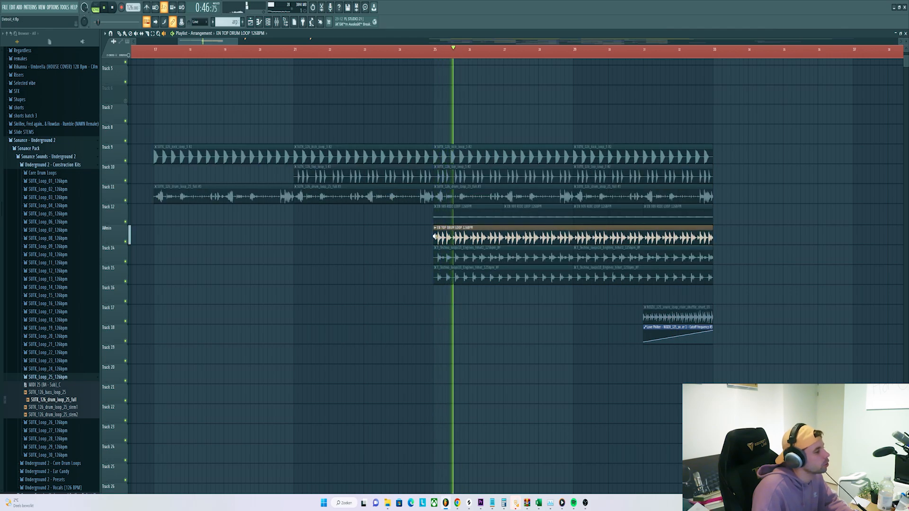
left_click(436, 257)
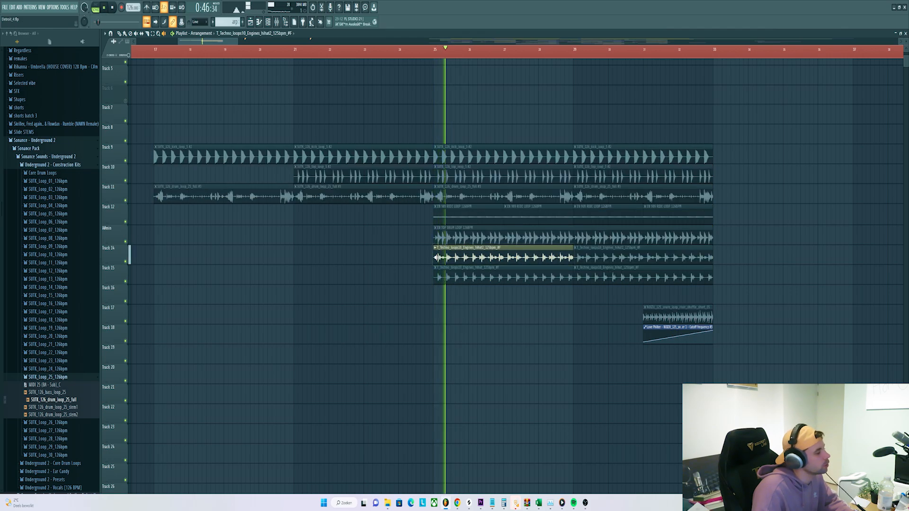
left_click(438, 277)
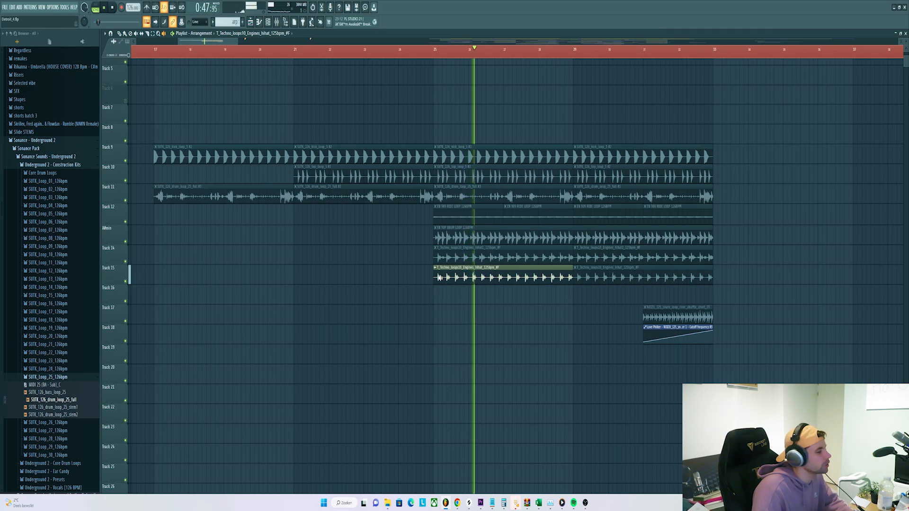
left_click(683, 313)
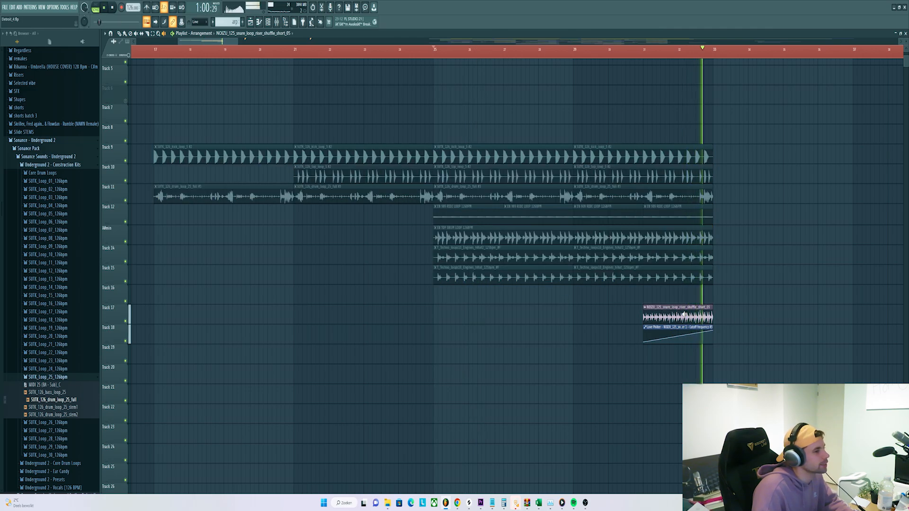
- Browse construction kits 24 and 25 for a bass and place SUTK_126_bass_loop_25 on Track 8 at bar 17
scroll(431, 177, "down", 2)
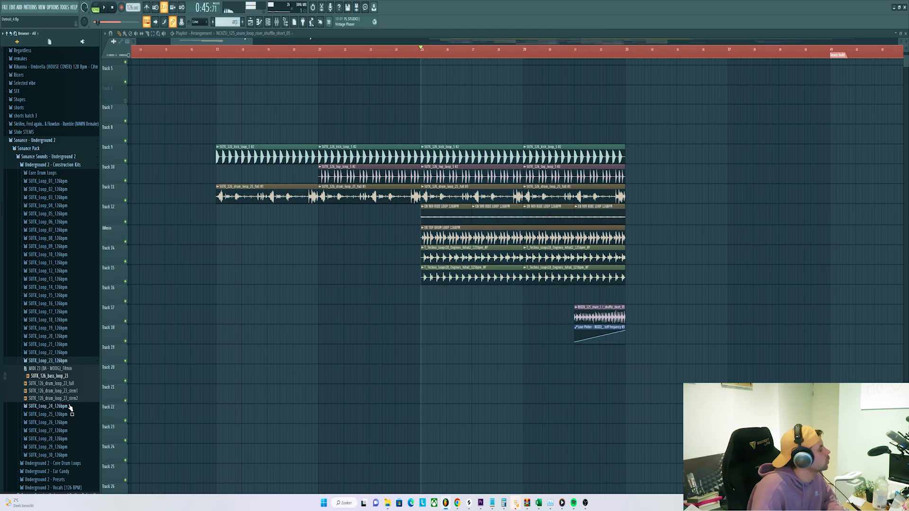
left_click(69, 406)
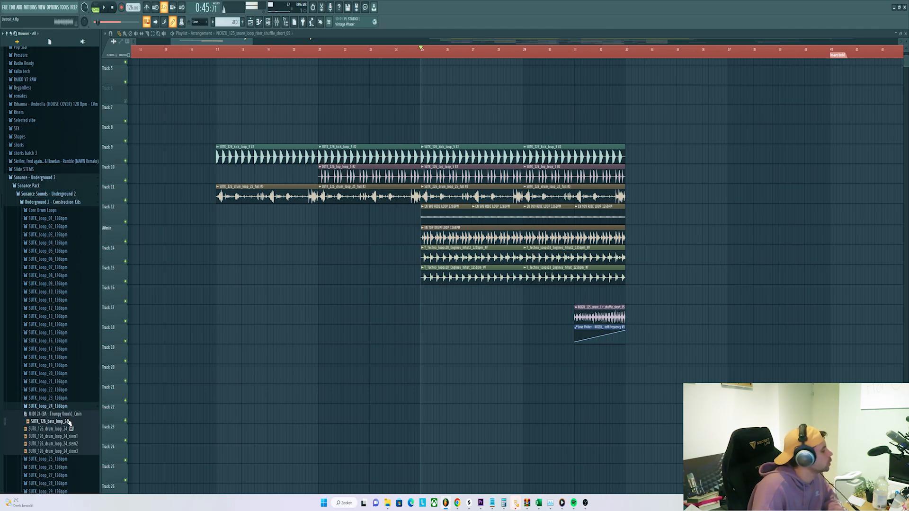
scroll(69, 422, "down", 3)
left_click(70, 414)
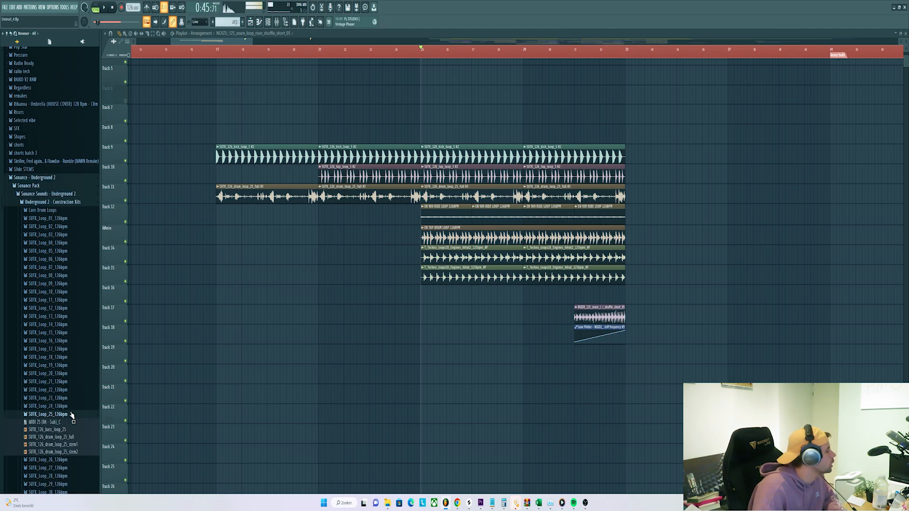
left_click(59, 431)
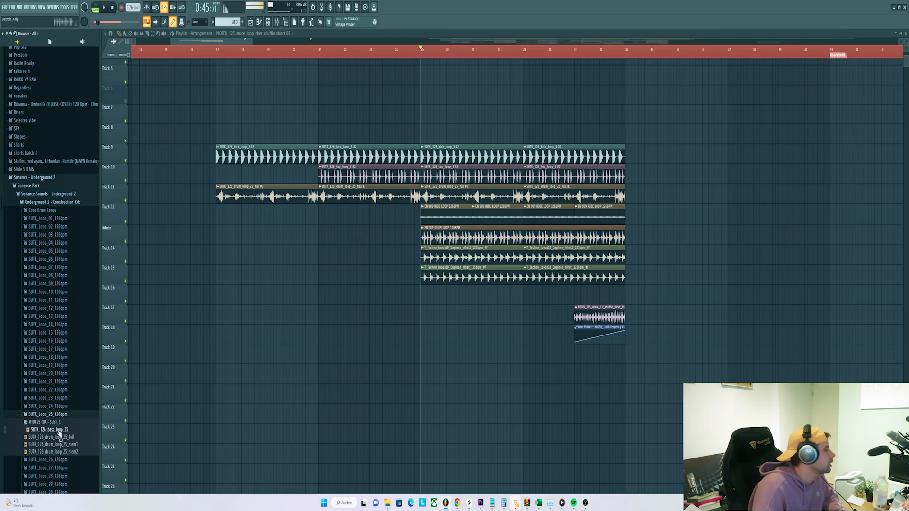
left_click_drag(60, 433, 214, 135)
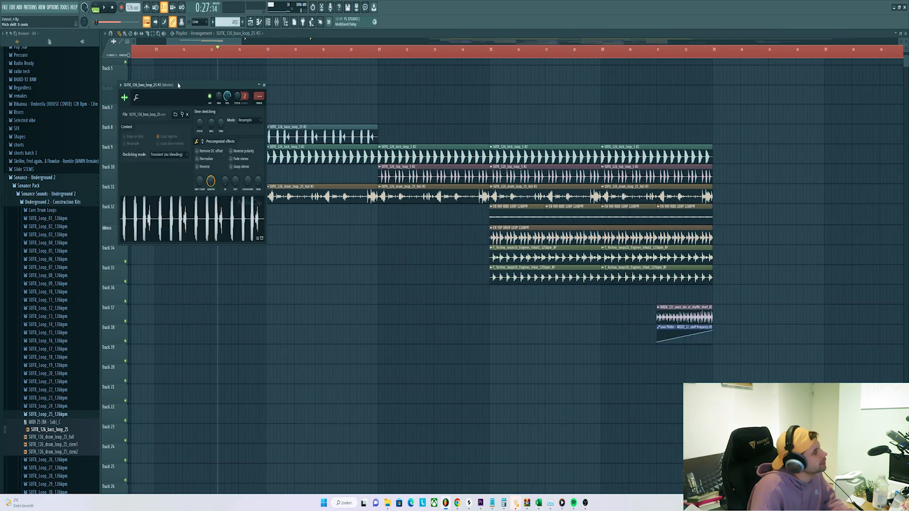
- Inspect the channel settings of the bass loop on Track 8 and the drum loop on Track 11
left_click_drag(178, 85, 202, 111)
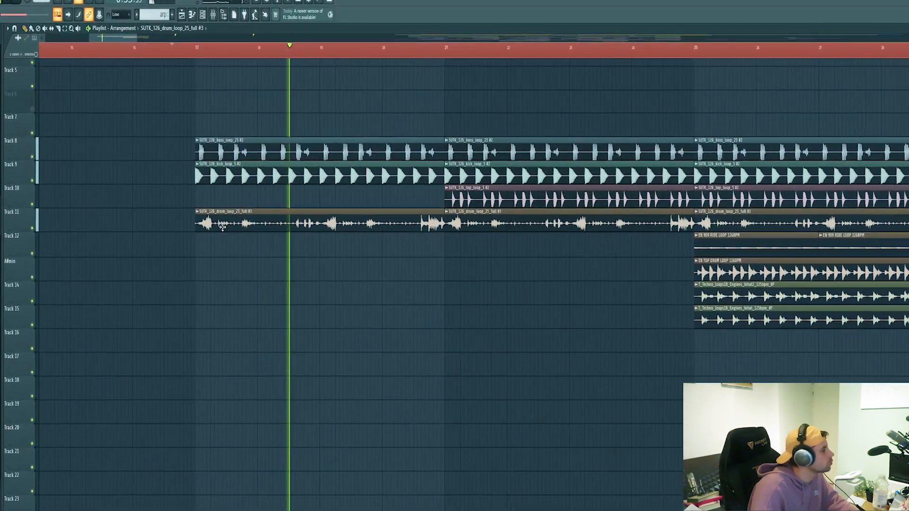
double_click(222, 227)
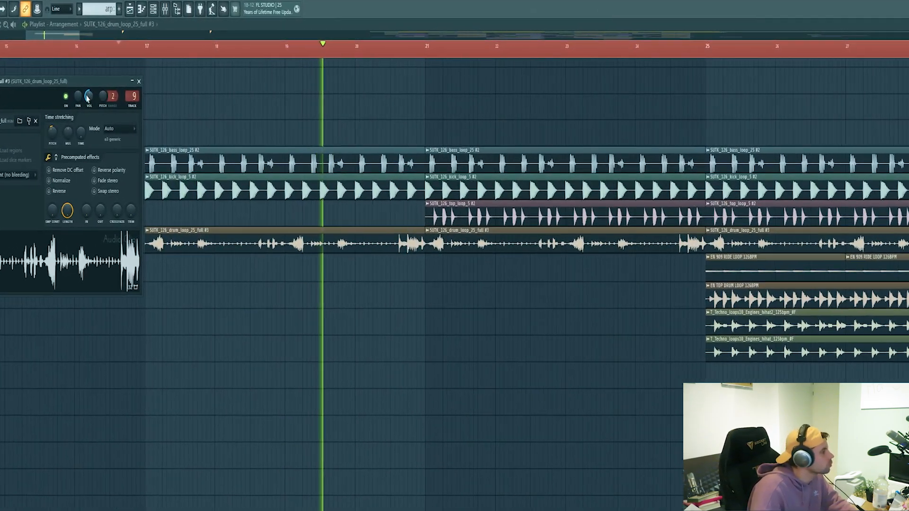
key("Escape")
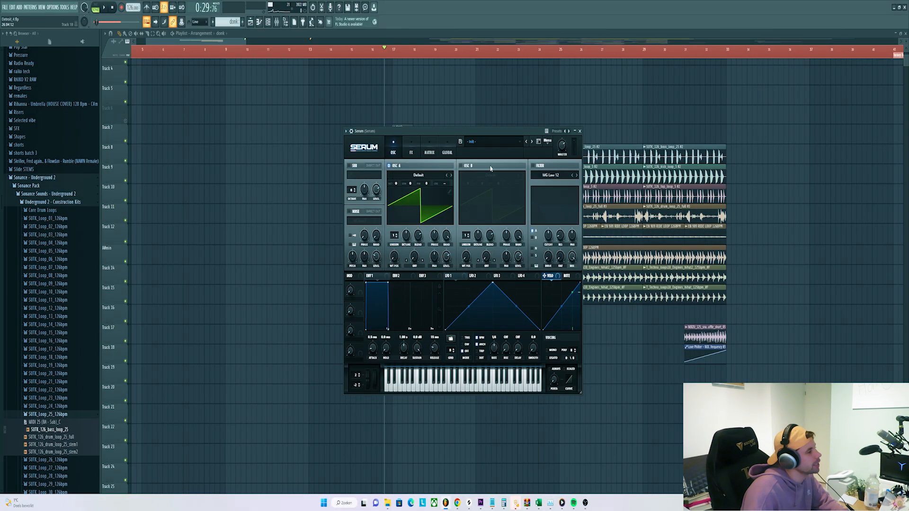
- Load the SUTK preset BA - Detroit 1 into the first Serum channel and move its window clear of the channel rack
left_click_drag(481, 134, 471, 135)
left_click(475, 143)
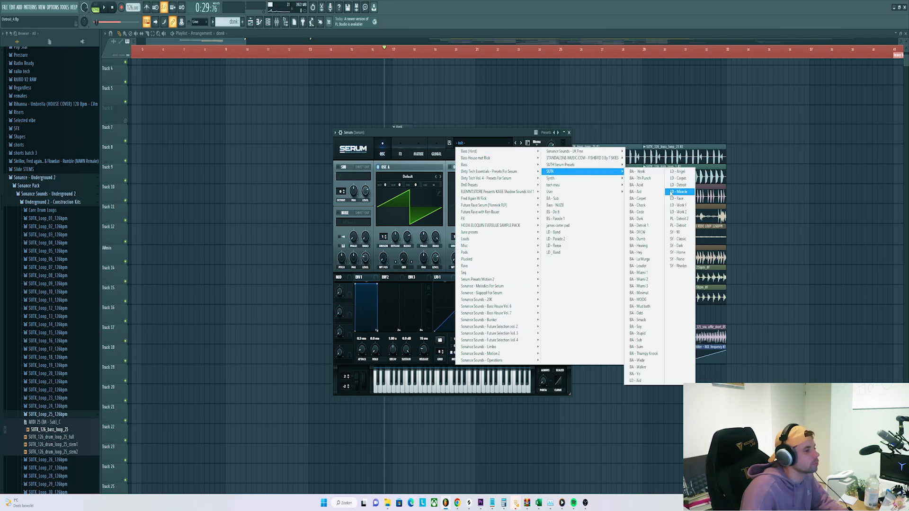
left_click(644, 227)
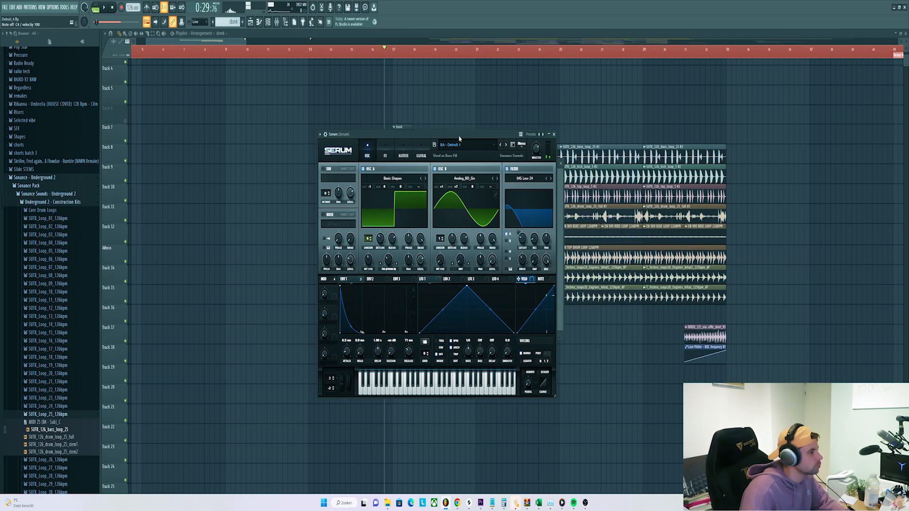
left_click_drag(459, 138, 495, 243)
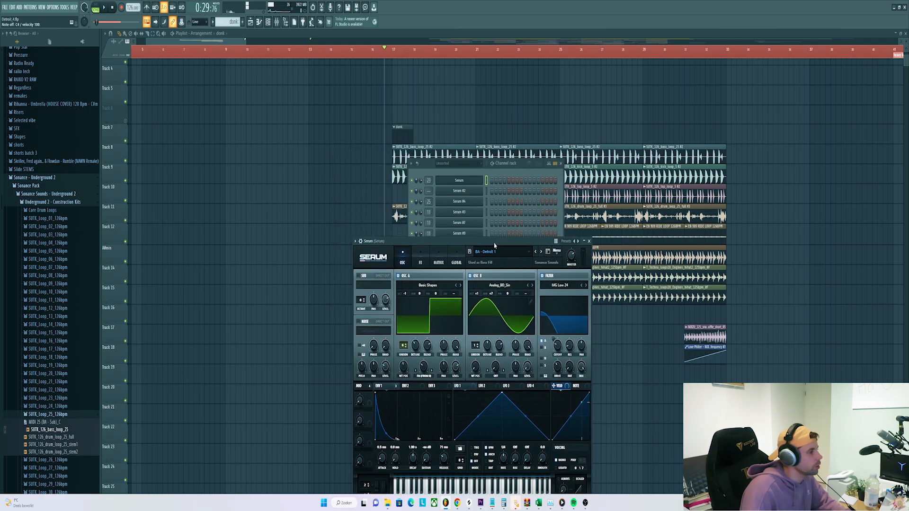
- Place a single short note near the end of bar 1 in the first Serum channel's piano roll
right_click(475, 183)
left_click(492, 181)
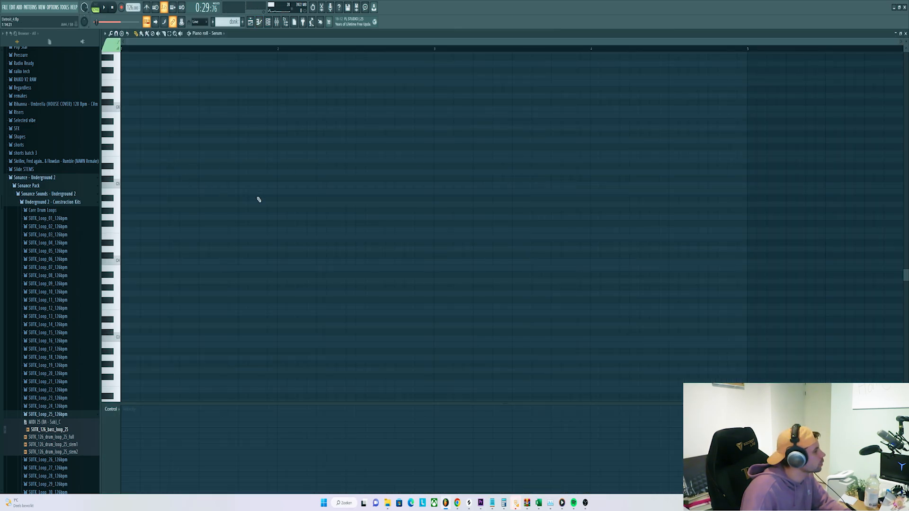
left_click(259, 198)
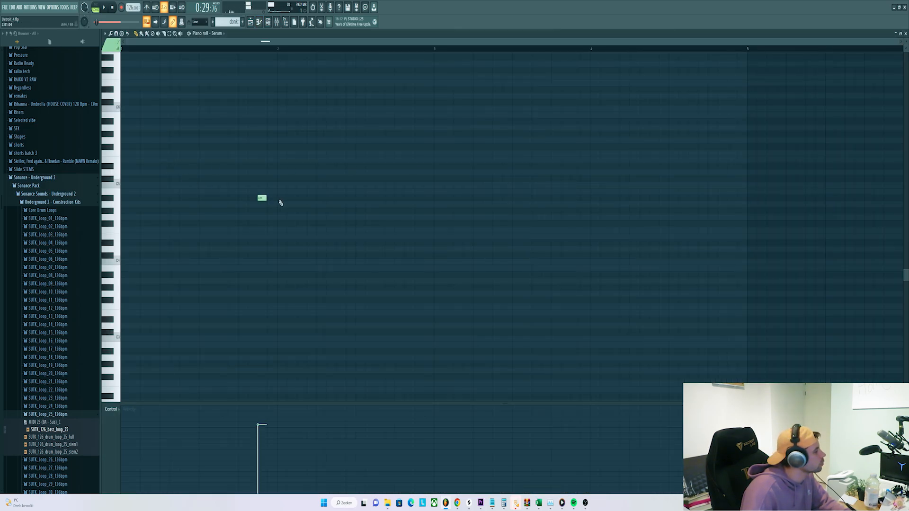
- Place three more copies of the donk pattern on Track 7 at bars 18, 19 and 20
left_click(251, 23)
scroll(438, 135, "up", 2)
left_click(396, 135)
left_click(428, 135)
left_click(460, 135)
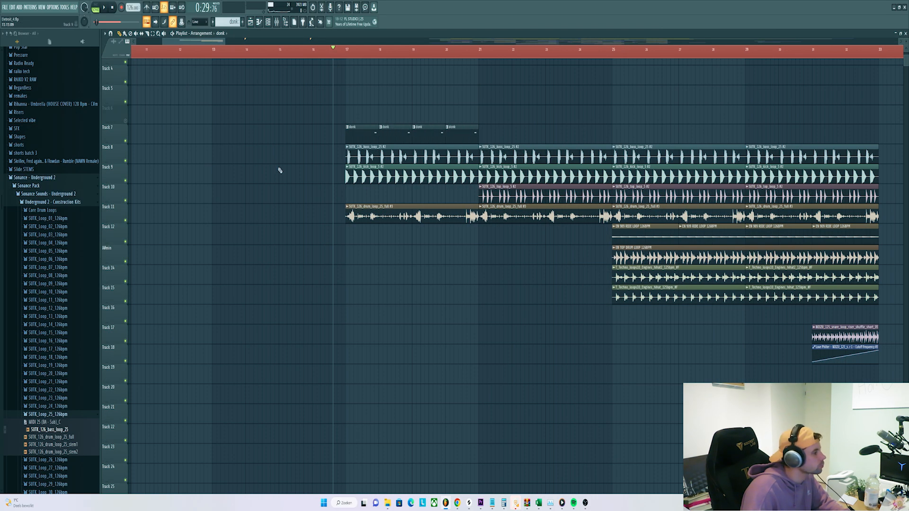
- Solo the donk and bass loop tracks and play them back together from bar 17
right_click(126, 161)
left_click(125, 142)
key("space")
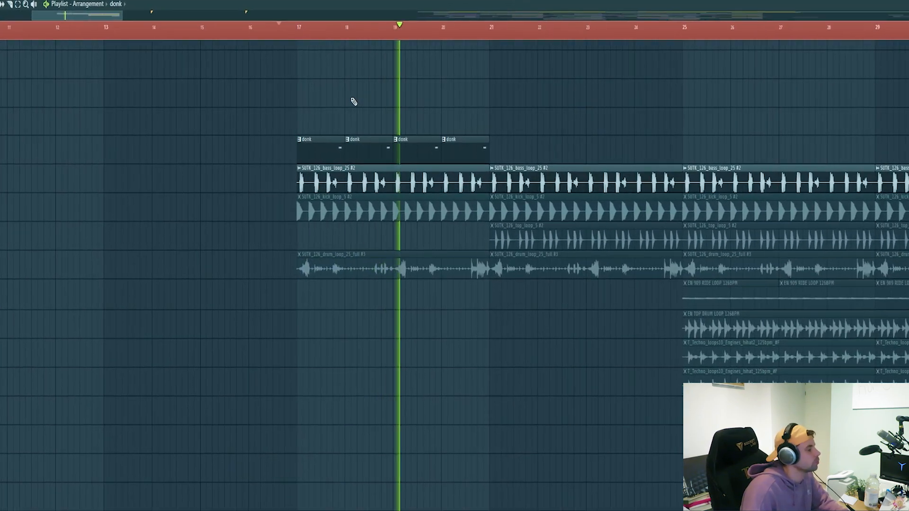
key("space")
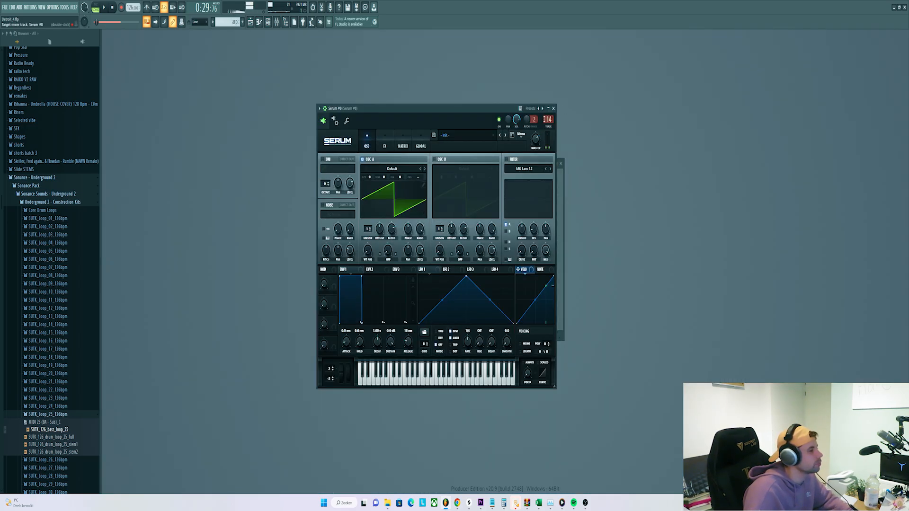
- Load the SUTK preset PL - Detroit into Serum #8 and close its window
left_click(472, 136)
mouse_move(547, 163)
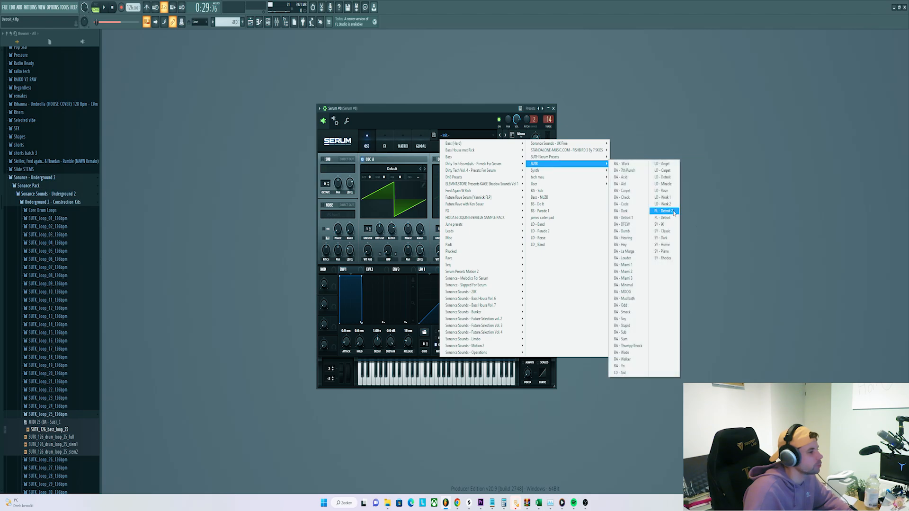
left_click(664, 218)
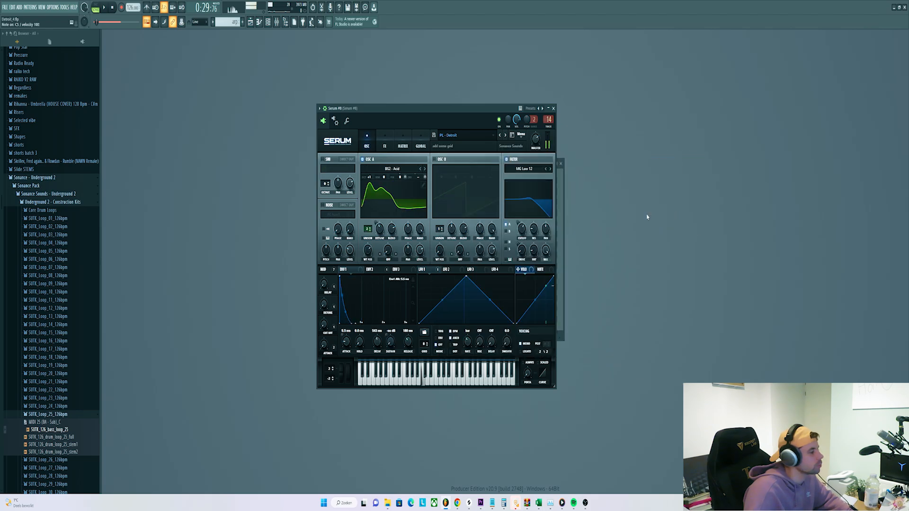
left_click(553, 108)
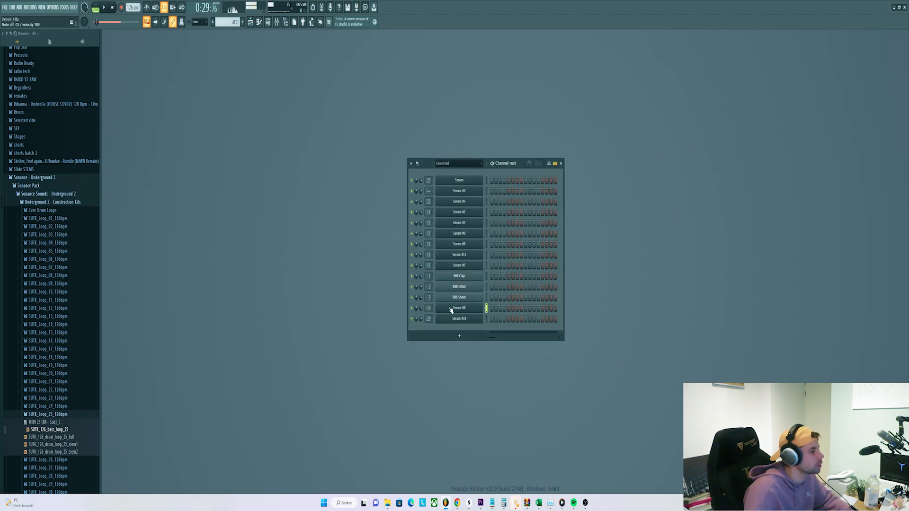
- Draw a five-note arp in bar 1 of Serum #8's piano roll with A#4, A#4, C#5, B4 and A#4
right_click(483, 305)
left_click(511, 307)
left_click_drag(135, 217, 52, 199)
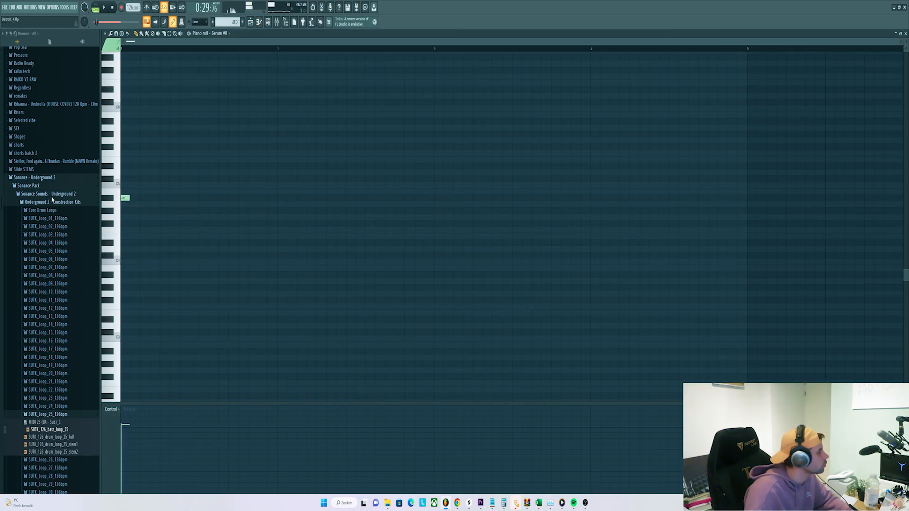
left_click(136, 197)
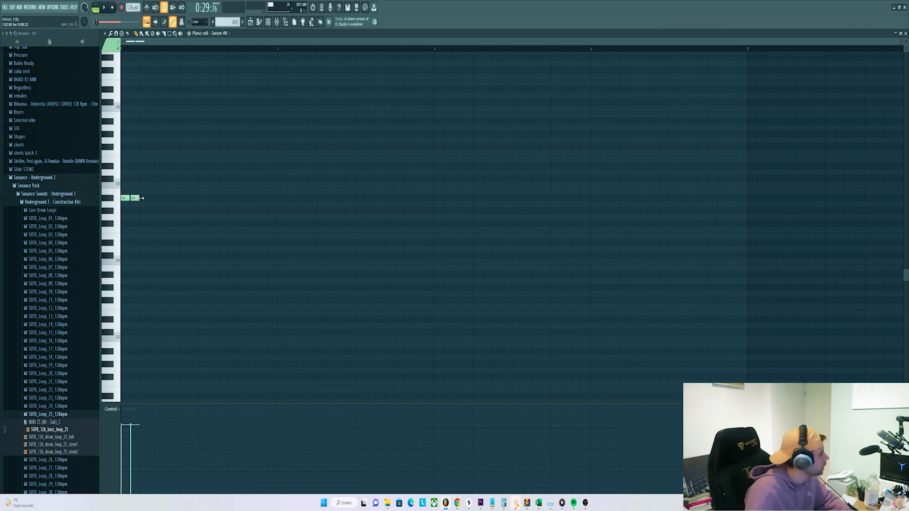
left_click(180, 179)
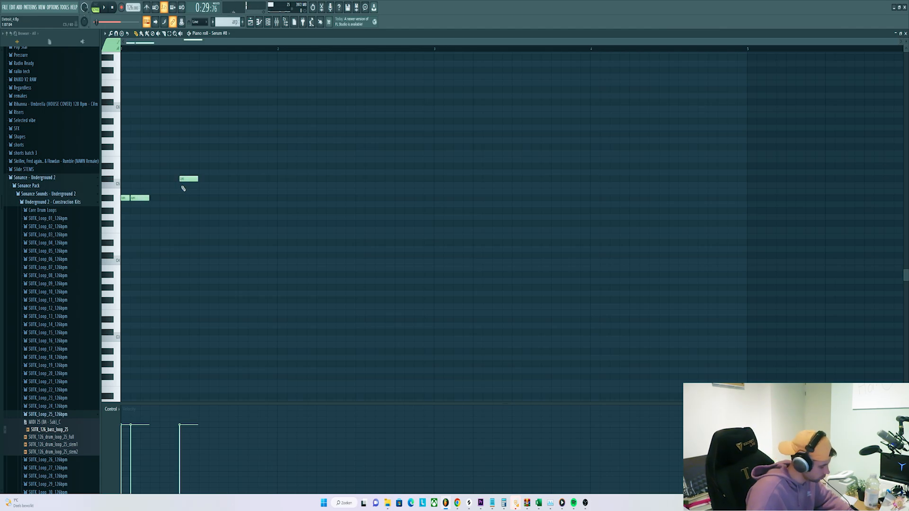
left_click_drag(197, 205, 211, 190)
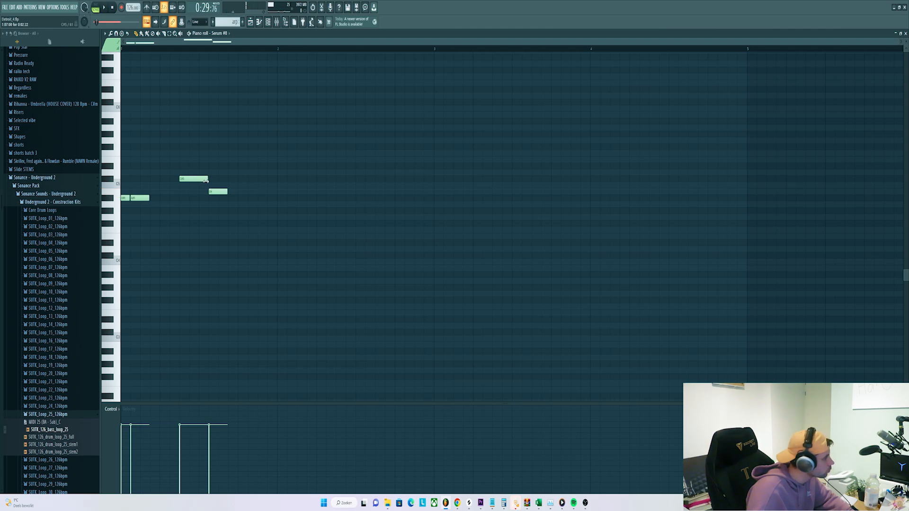
right_click(211, 191)
left_click(210, 191)
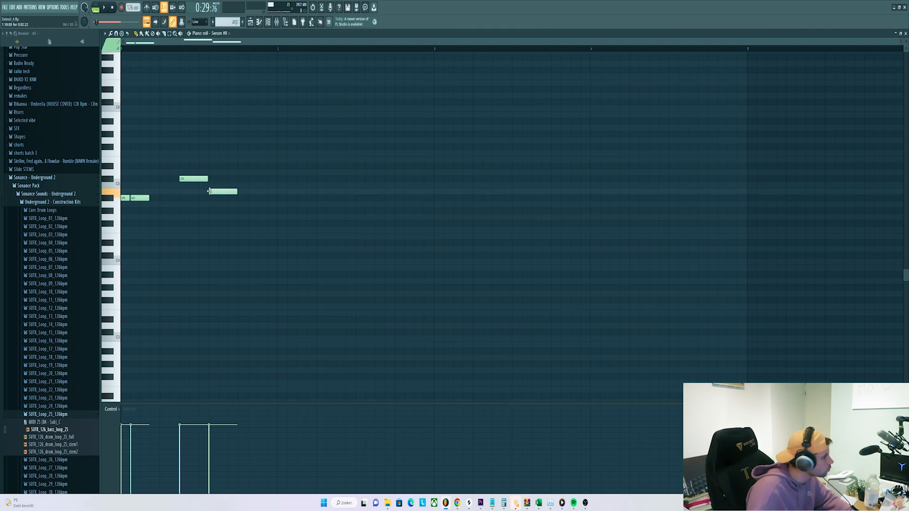
left_click(237, 198)
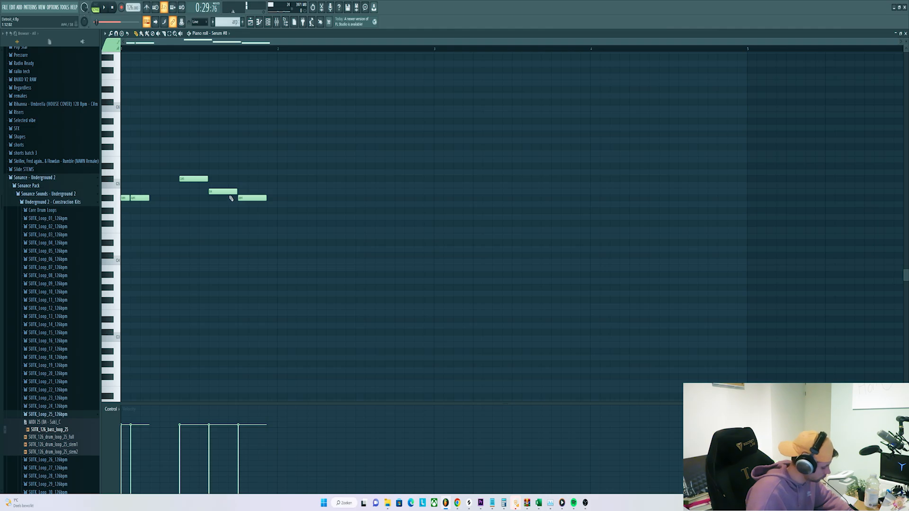
- Switch to pattern playback and listen to the Serum #8 arp on its own
left_click(96, 8)
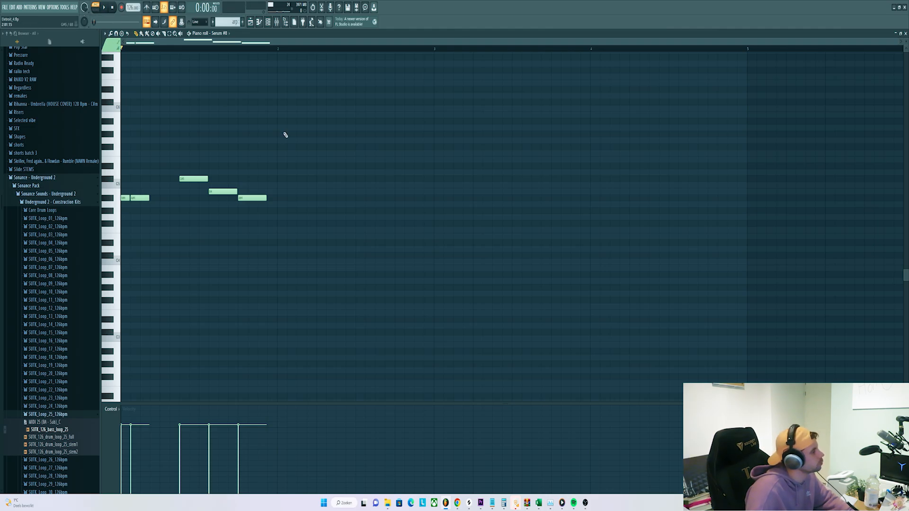
key("space")
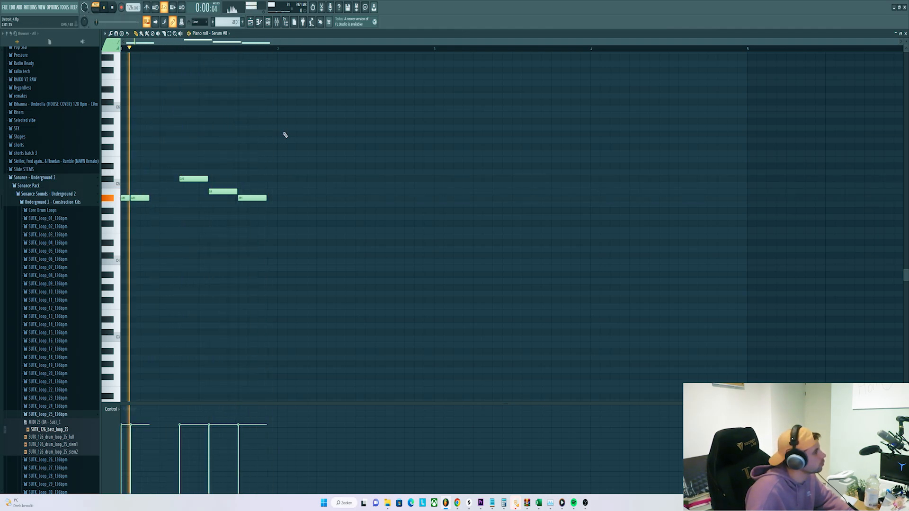
key("space")
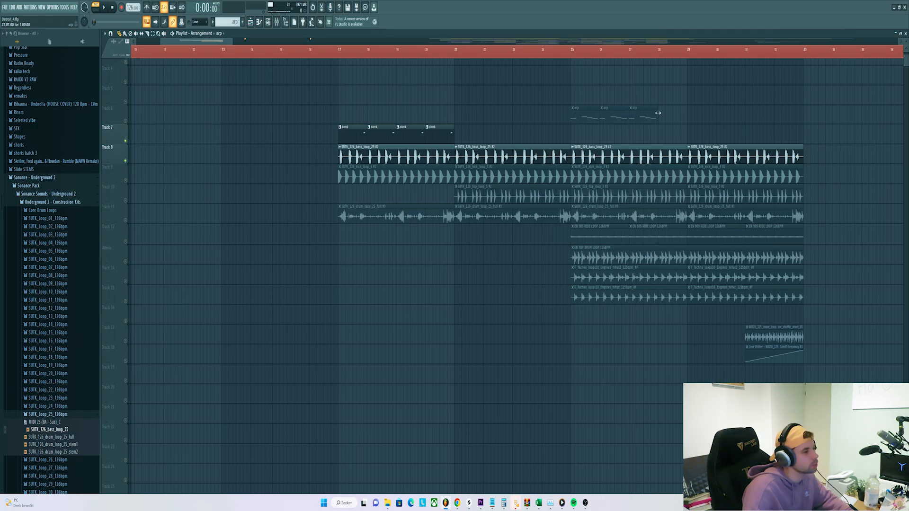
- Repeat the arp pattern on Track 6 through bar 32 and the donk pattern on Track 7 from bar 21 through bar 32
left_click_drag(587, 110, 699, 109)
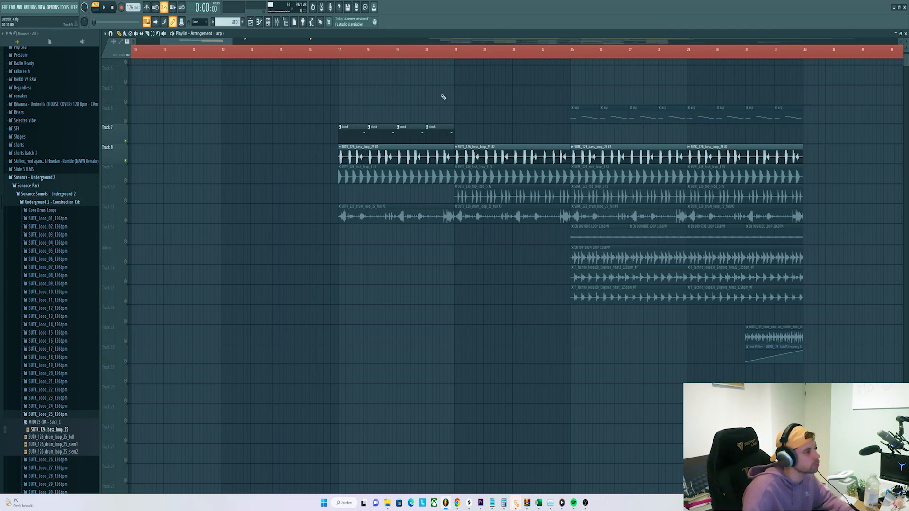
left_click(416, 125, "ctrl")
key("ctrl+b")
key("ctrl+b")
key("ctrl+b")
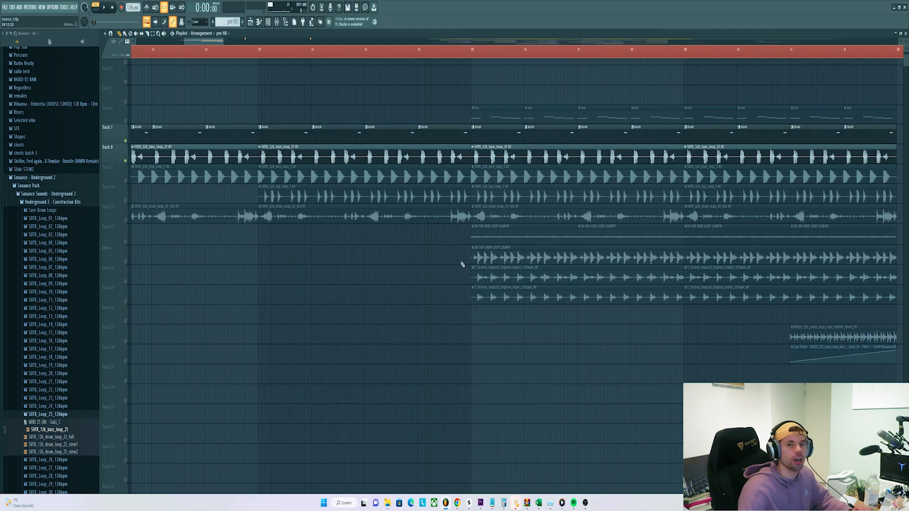
- Play the arrangement from bar 24 and add the arp on Track 6 to the audible tracks
scroll(411, 152, "up", 2)
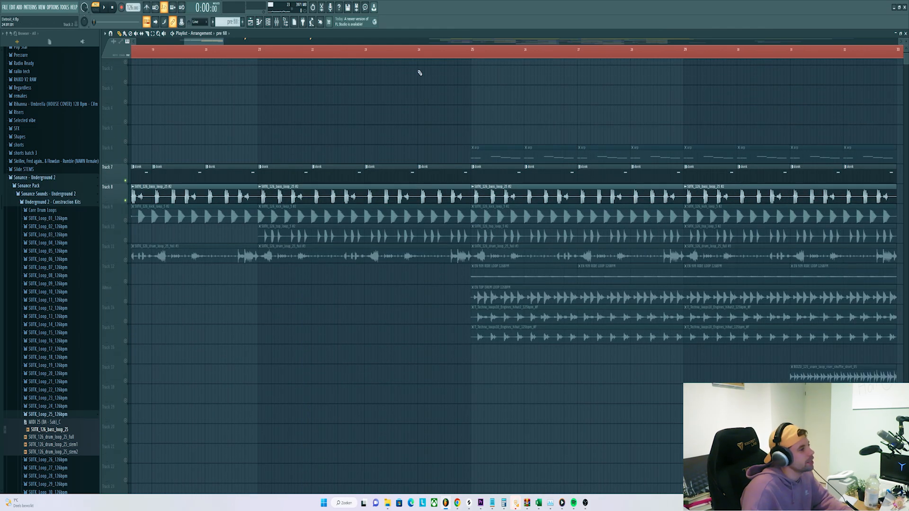
left_click(414, 55)
key("space")
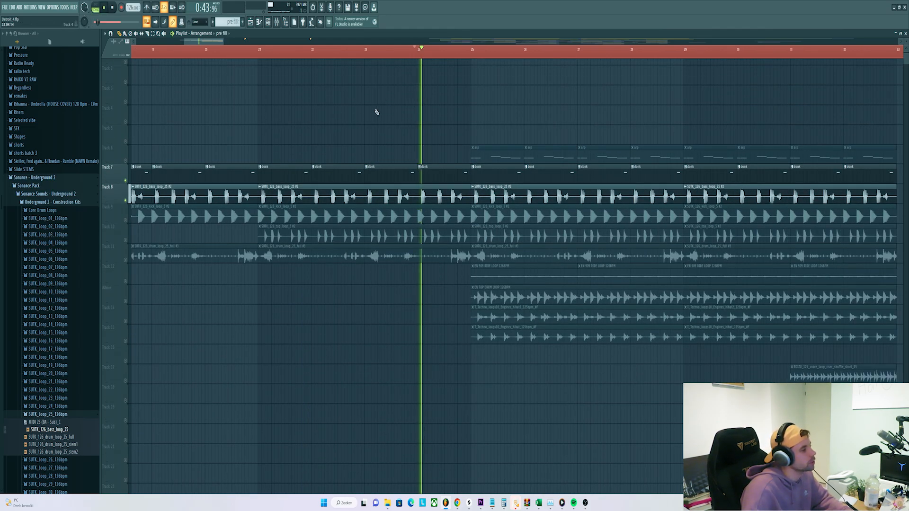
left_click(126, 160)
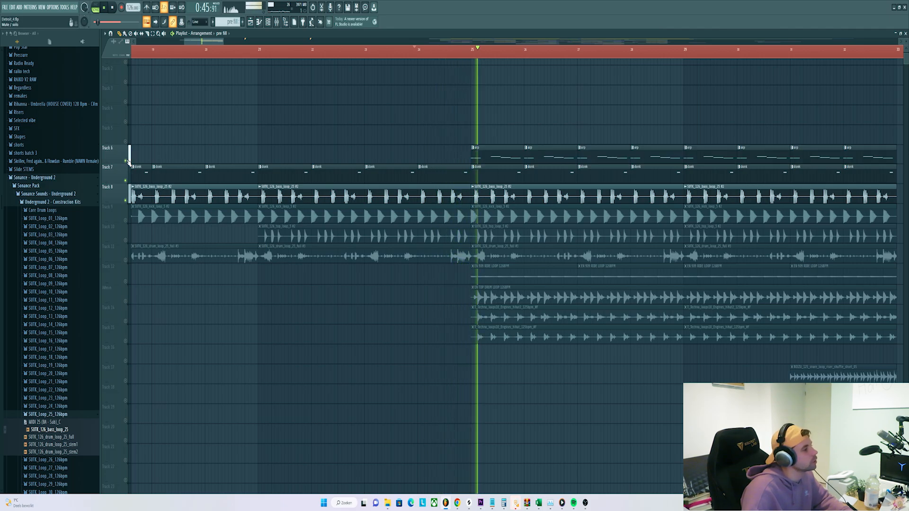
key("space")
- Place the pre fill pattern on Track 5 at bar 24 and load the LD - Detroit preset into Serum #3
left_click(419, 136)
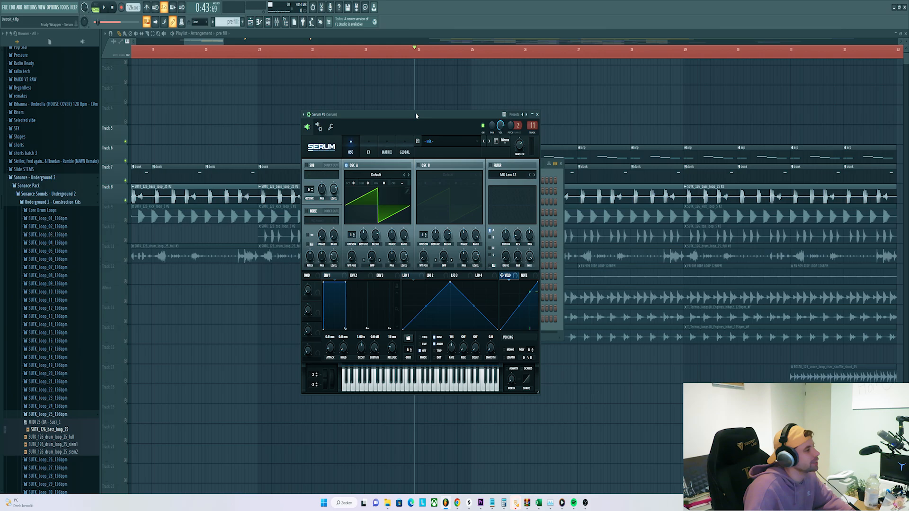
left_click_drag(416, 116, 447, 244)
left_click(535, 269)
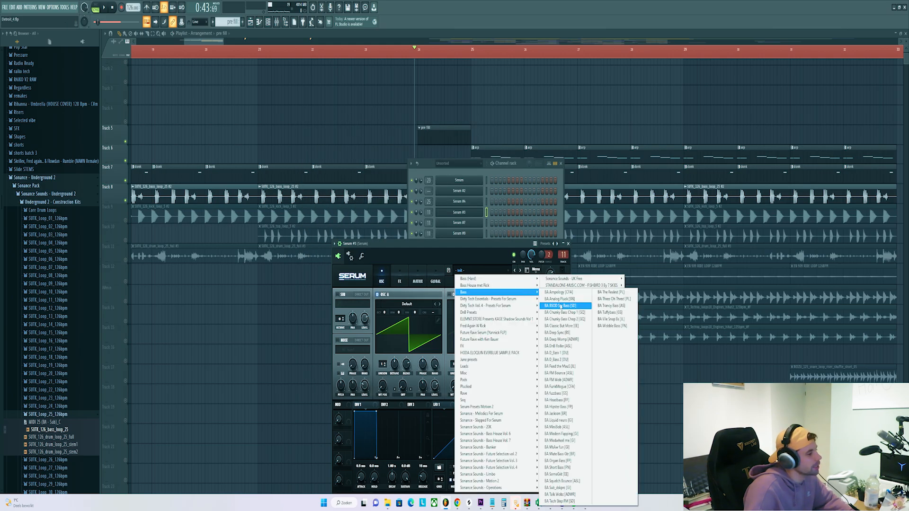
mouse_move(578, 298)
left_click(679, 111)
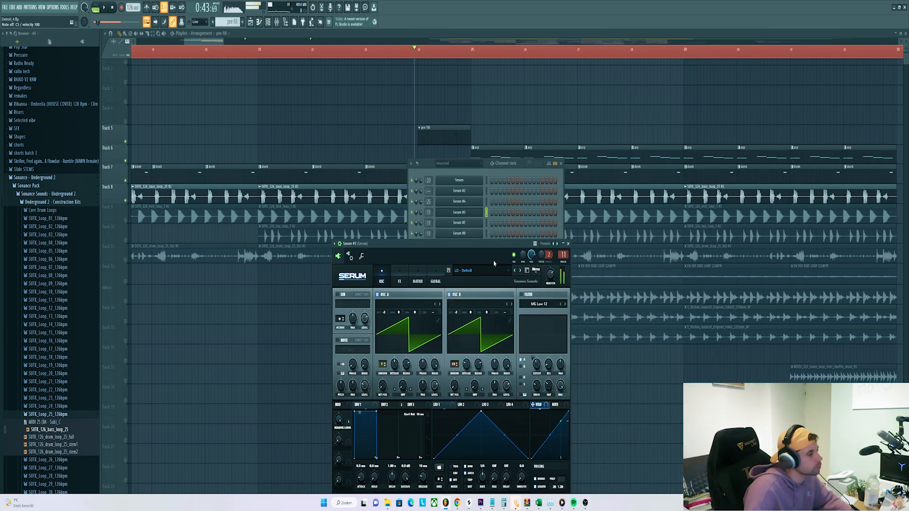
left_click_drag(490, 245, 530, 190)
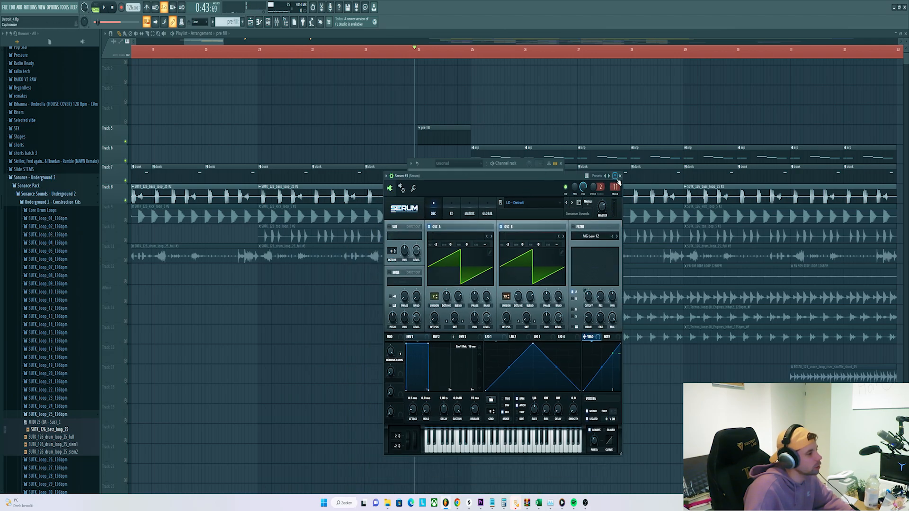
left_click(620, 176)
- Draw four one-beat notes, A#4, F#4, F4 and A#3, in bar 1 of Serum #3's piano roll and play them back
right_click(467, 211)
left_click(478, 216)
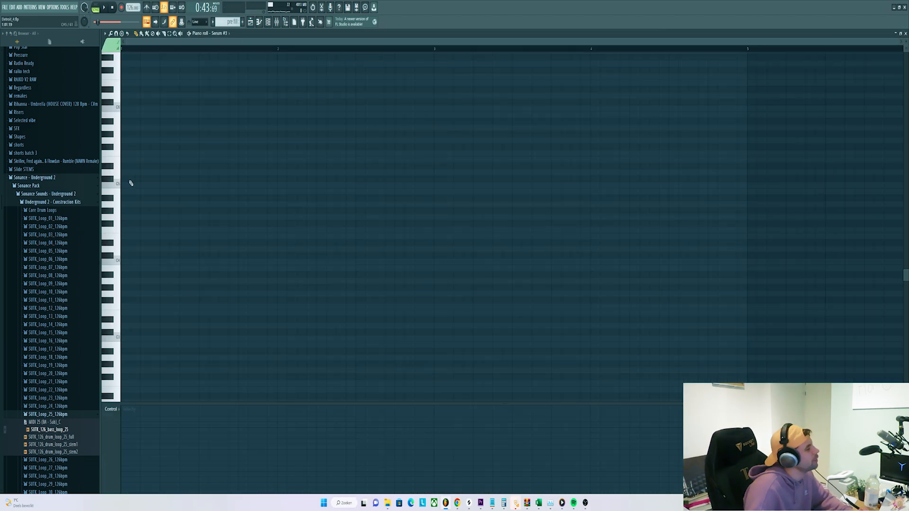
left_click(126, 223)
left_click_drag(133, 225, 128, 196)
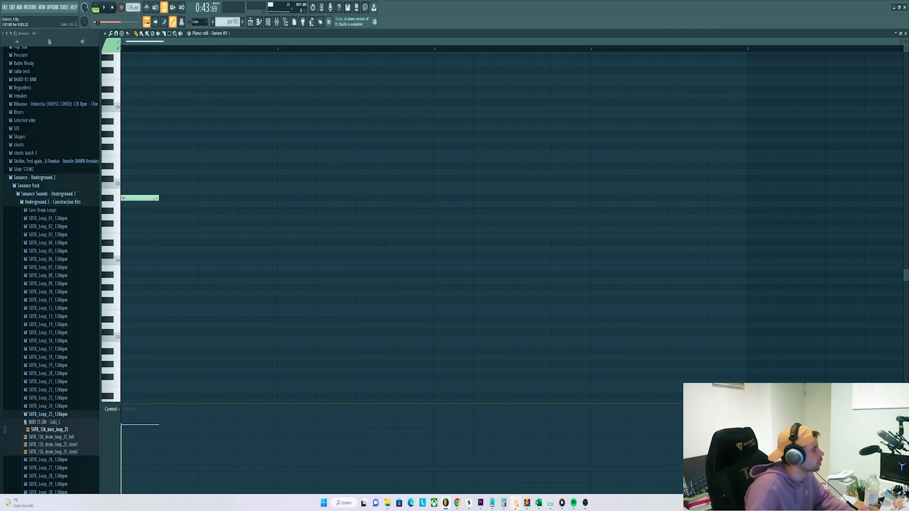
left_click(162, 223)
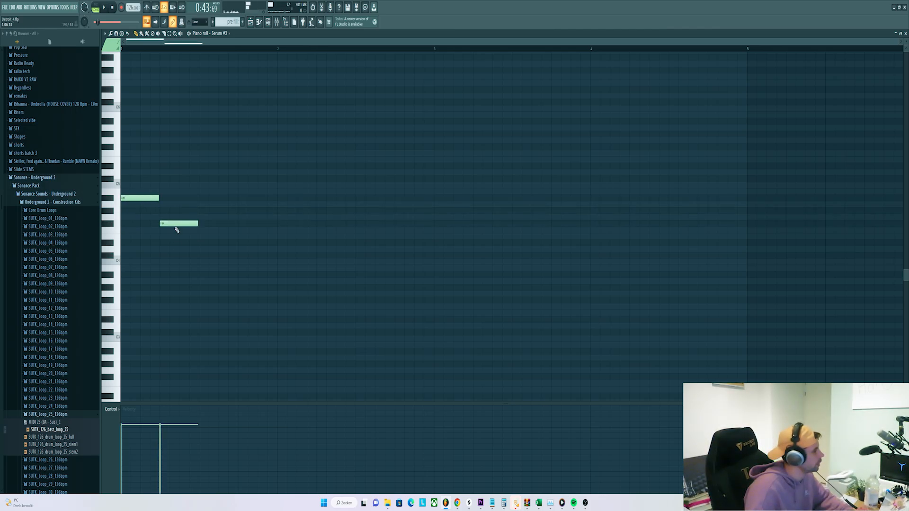
left_click(200, 230)
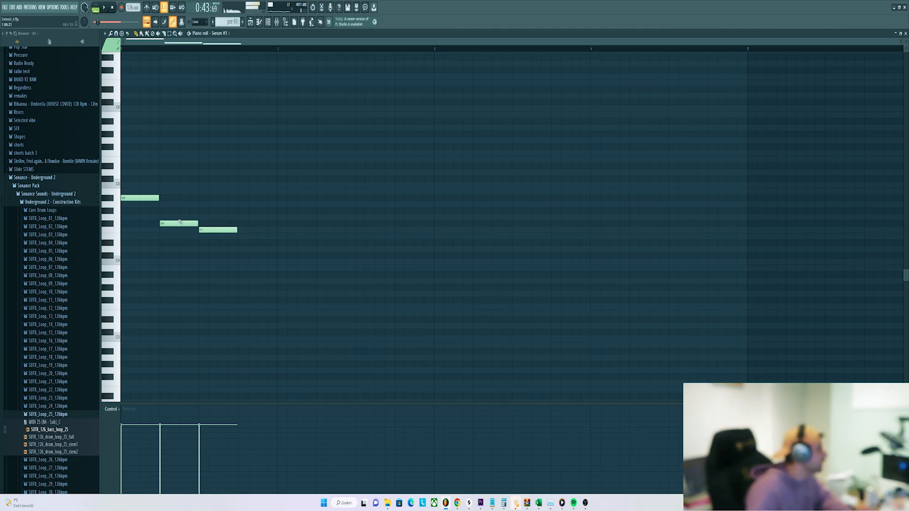
left_click_drag(239, 255, 255, 279)
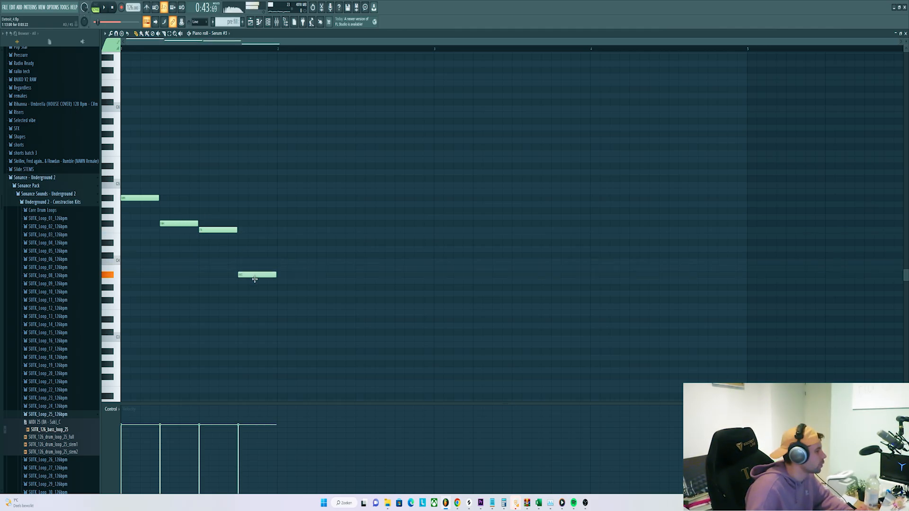
key("space")
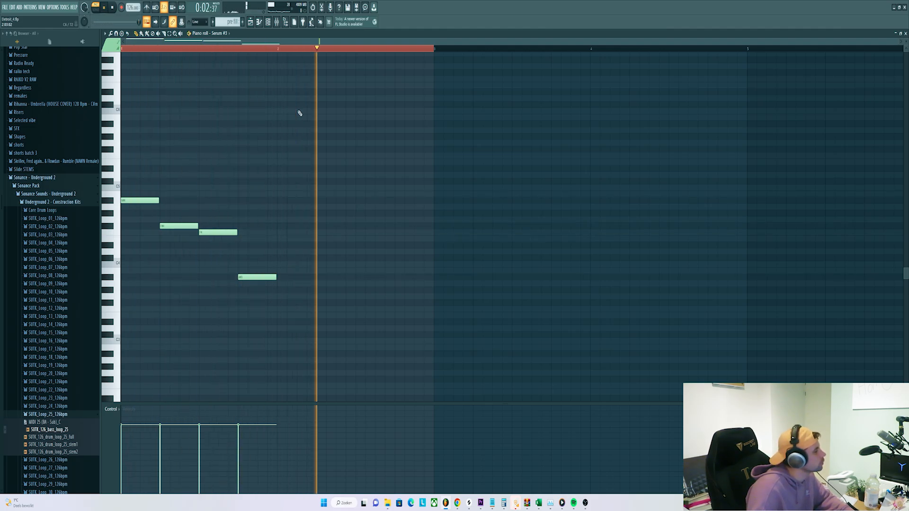
key("space")
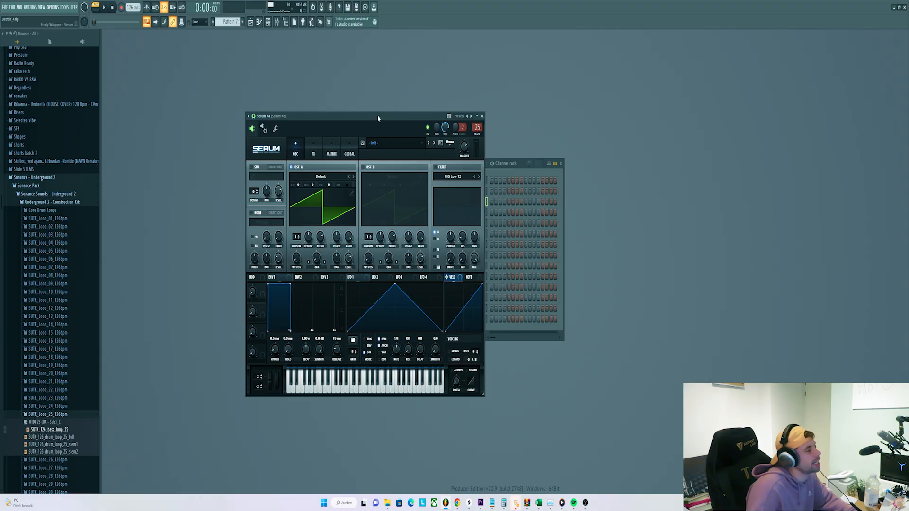
- Load the PL - Detroit 2 preset into Serum #4, audition it and close its window
left_click_drag(378, 118, 391, 124)
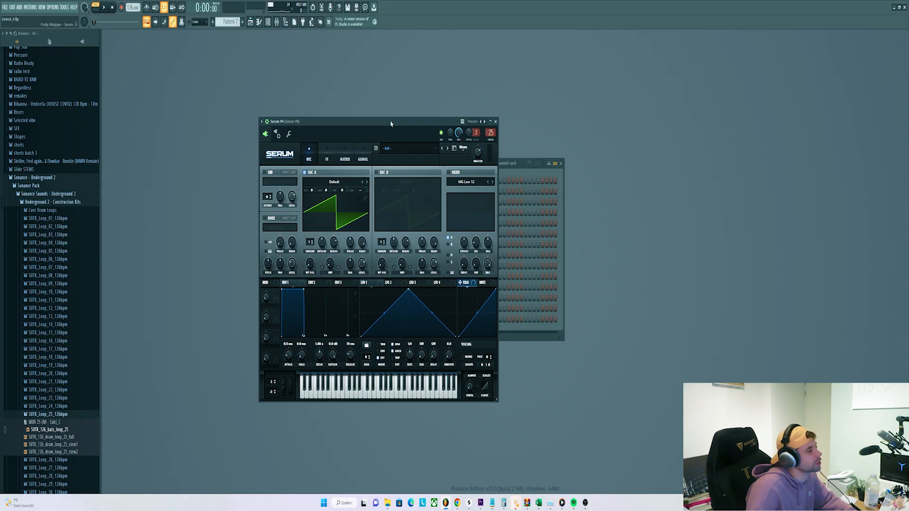
left_click(397, 152)
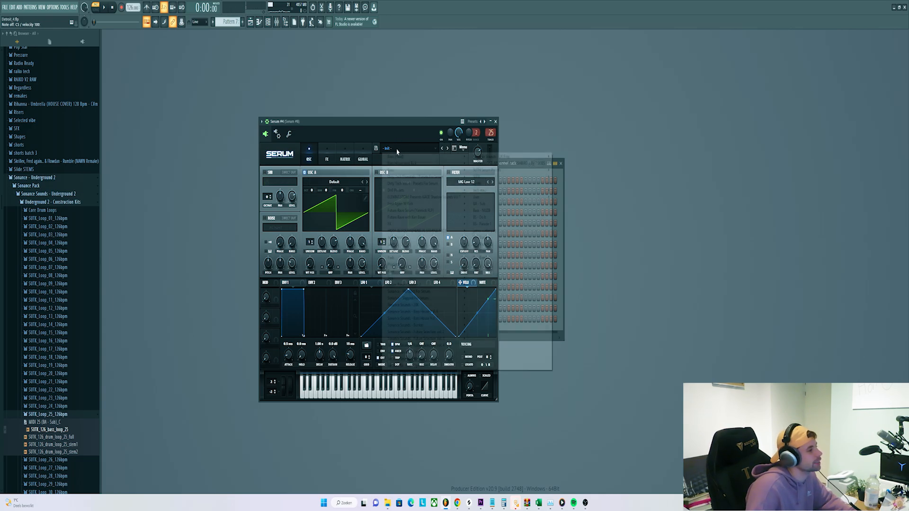
left_click(604, 223)
key("q")
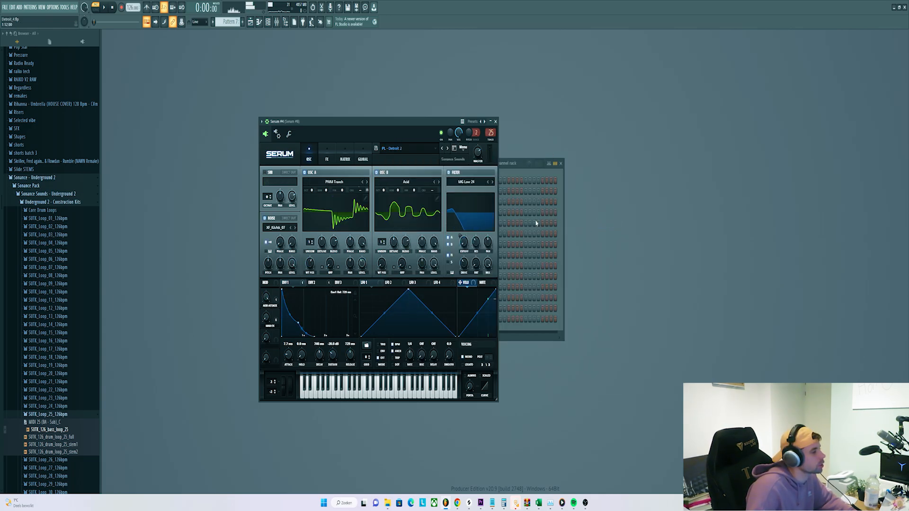
key("q")
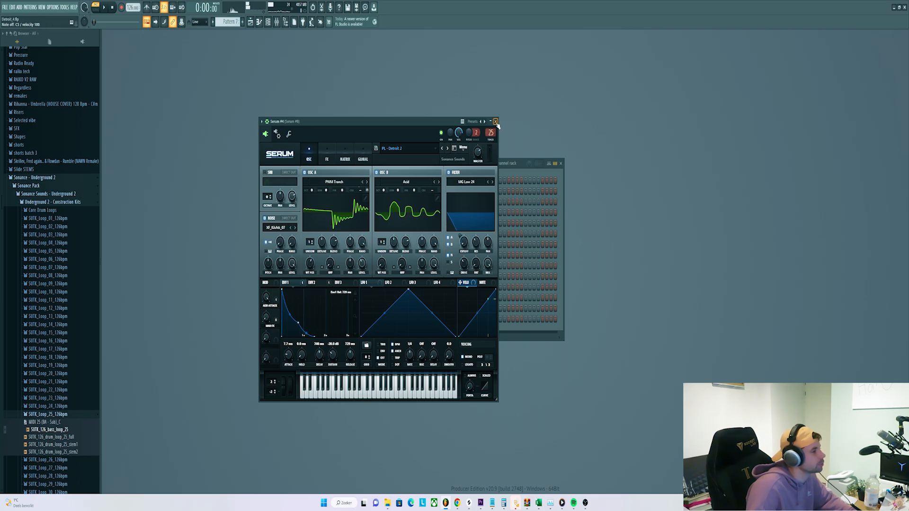
left_click(495, 122)
- Draw seven short notes in bar 4 of Serum #4's piano roll, three C#5, two B4 and two A#4, and play them back
right_click(469, 203)
left_click(494, 202)
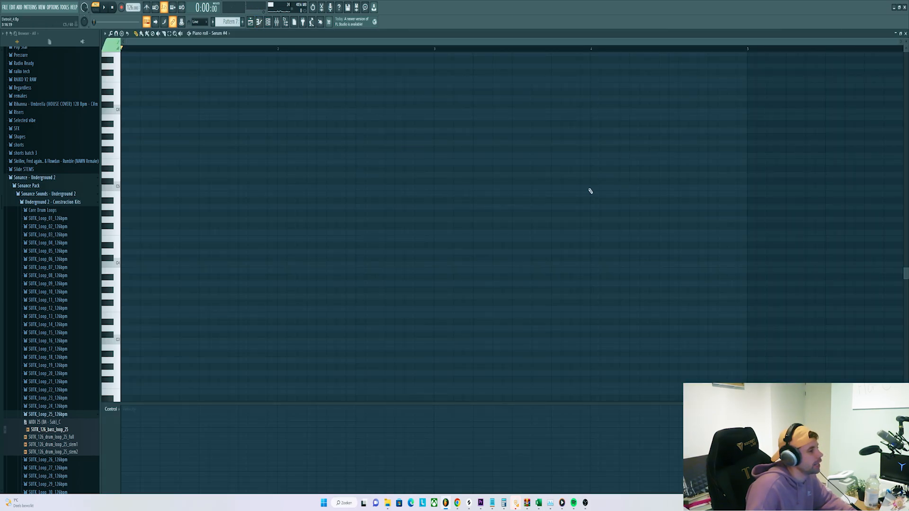
left_click(593, 173)
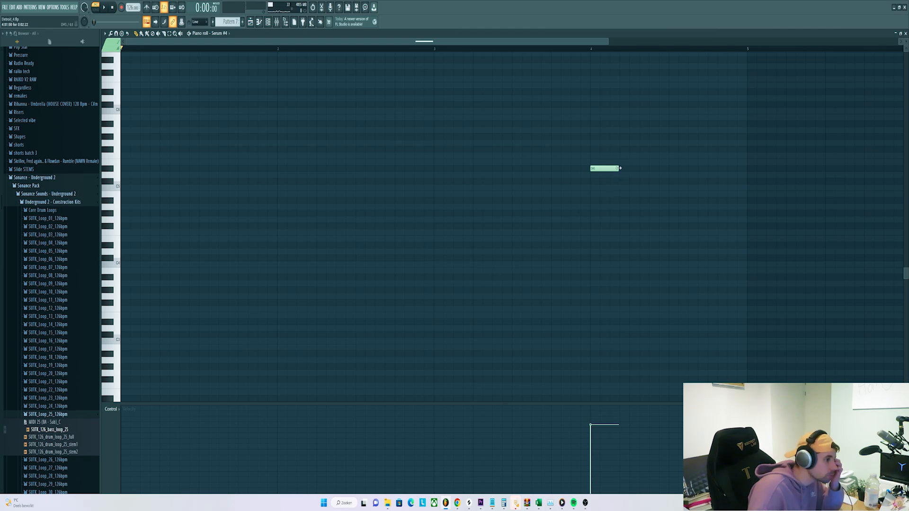
left_click_drag(618, 171, 603, 189)
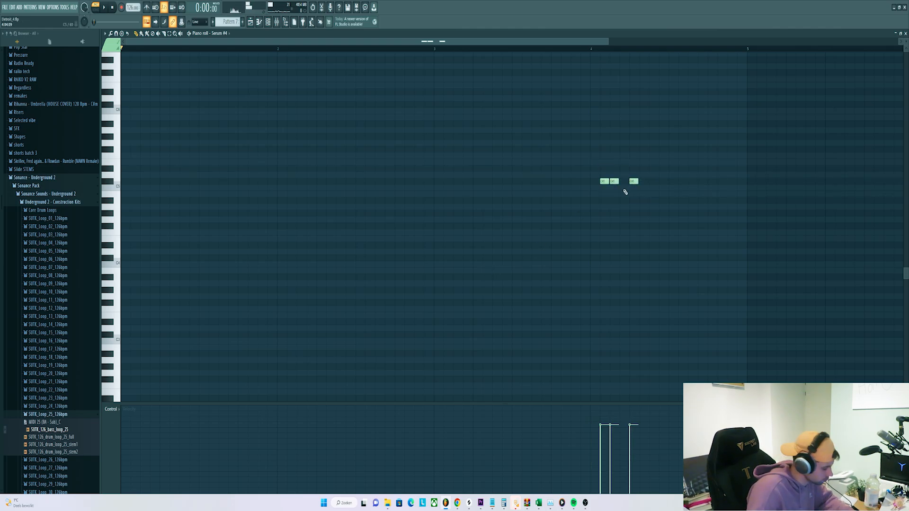
left_click(650, 194)
left_click(668, 193)
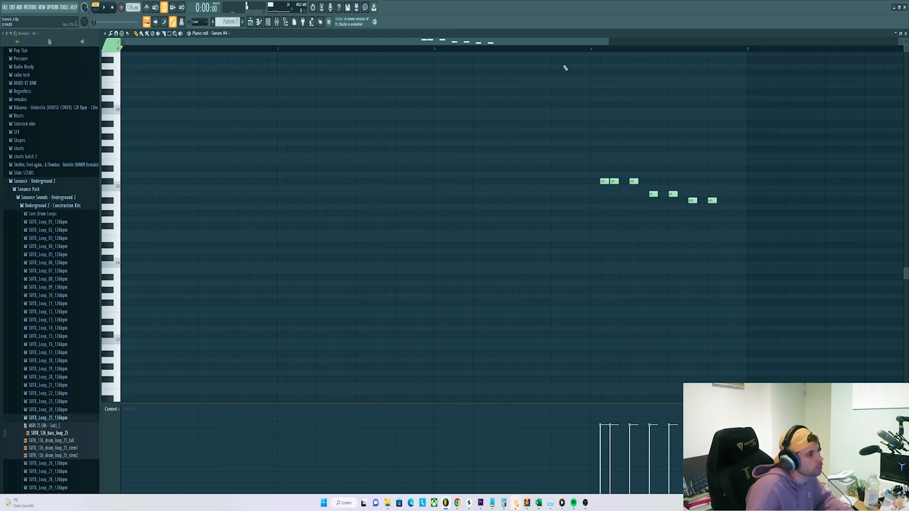
key("space")
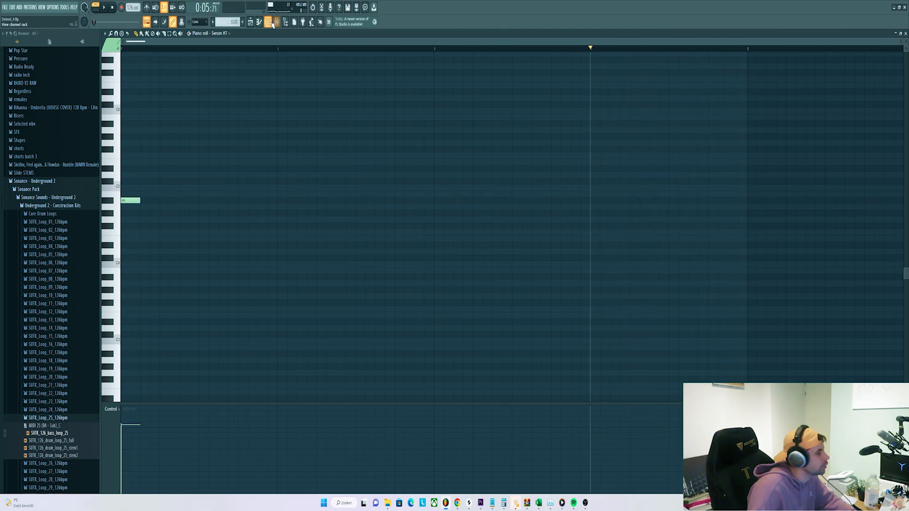
- Open the Serum #7 plugin window from the channel rack
key("F6")
left_click(459, 222)
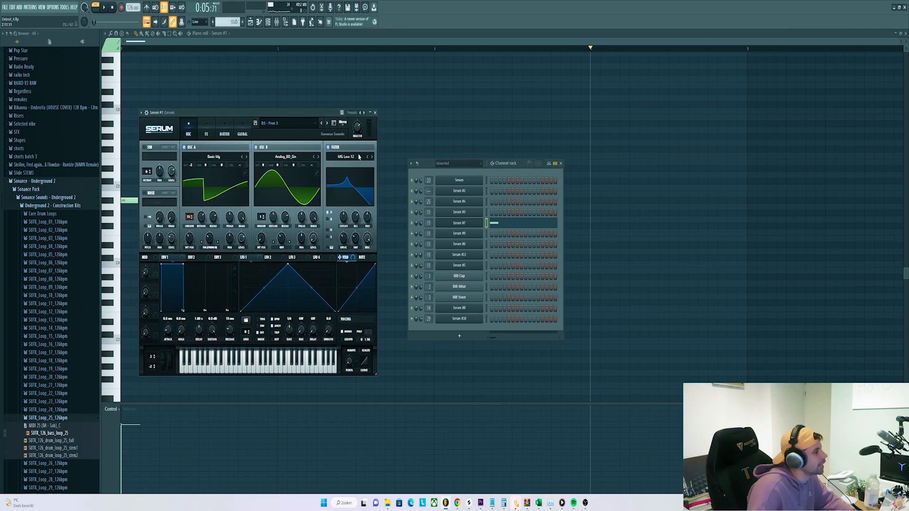
- Play back Serum #7's one-note pattern with its plugin window closed, and return to the playlist
left_click_drag(255, 119, 325, 112)
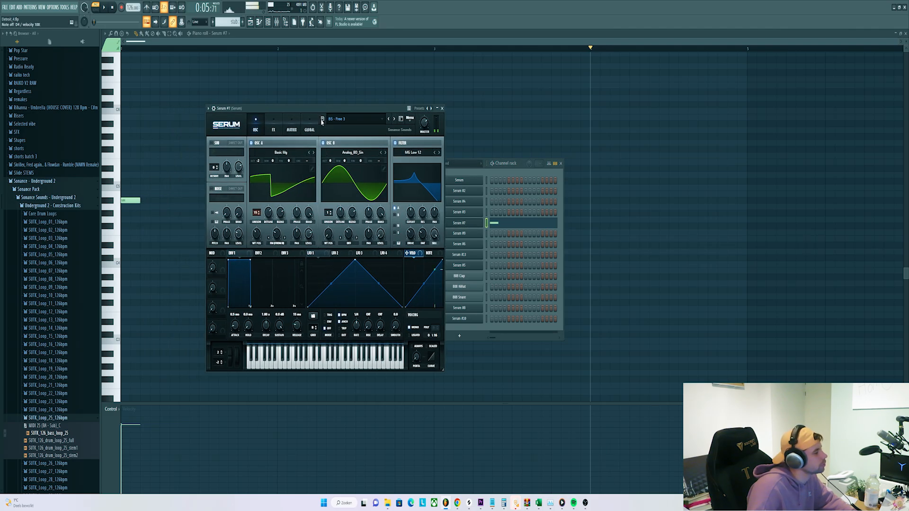
key("space")
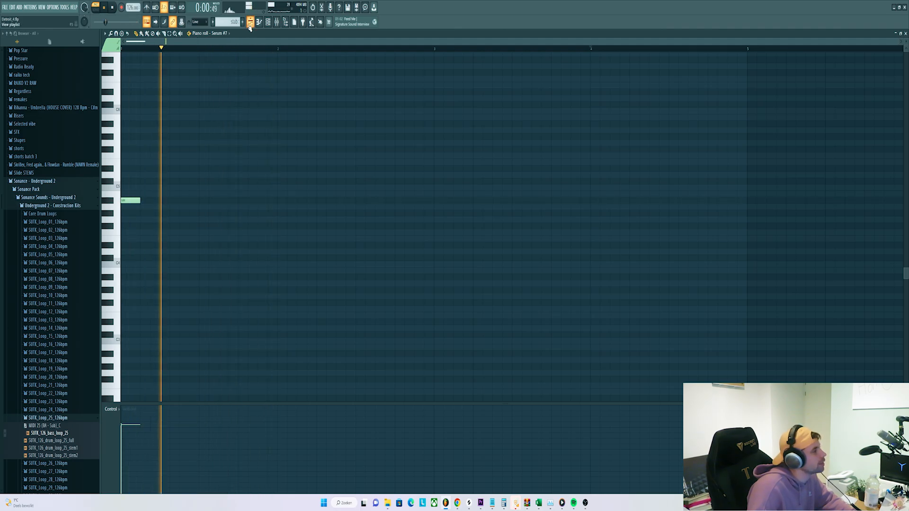
key("space")
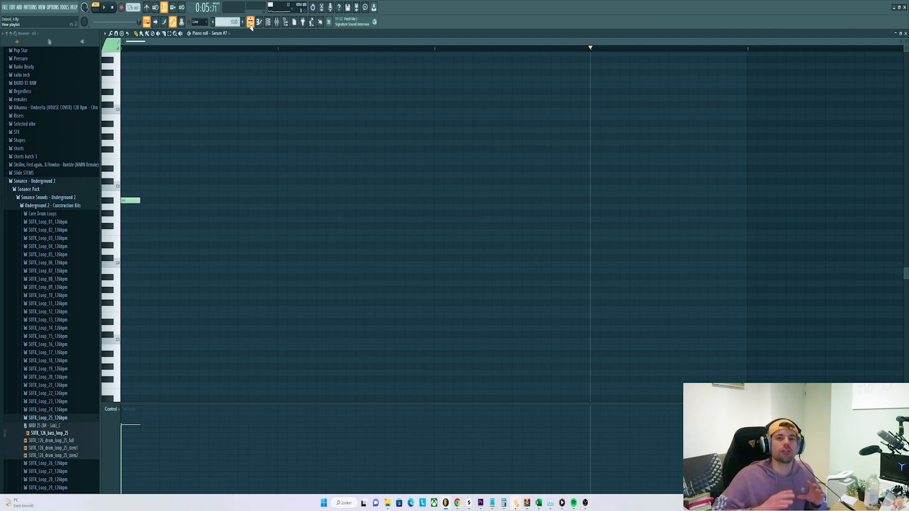
left_click(250, 23)
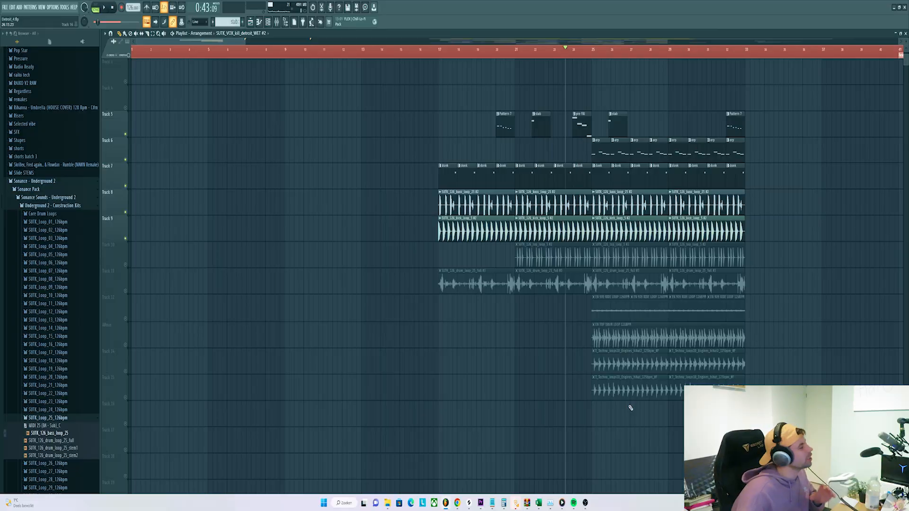
- Audition the kill_detroit vocals from the Underground 2 Vocals folder and place the WET version on Track 6 ahead of the drop
scroll(86, 313, "down", 5)
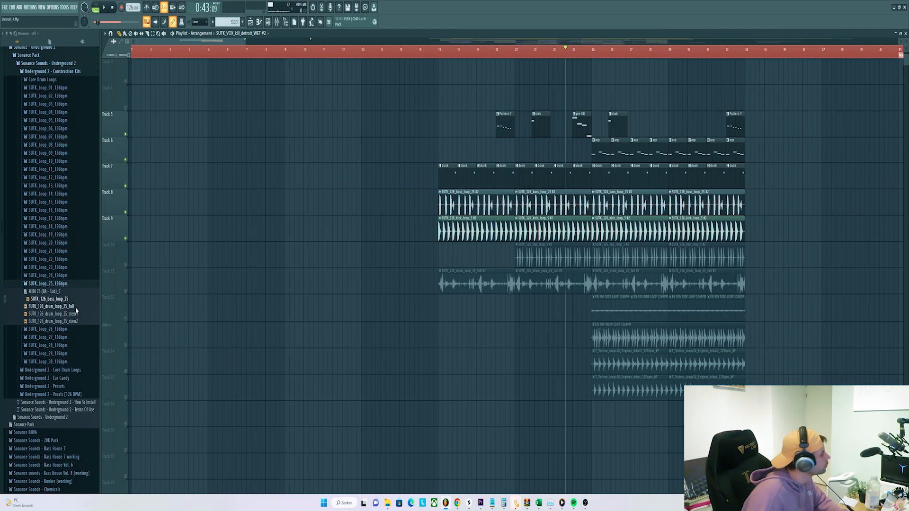
left_click(47, 394)
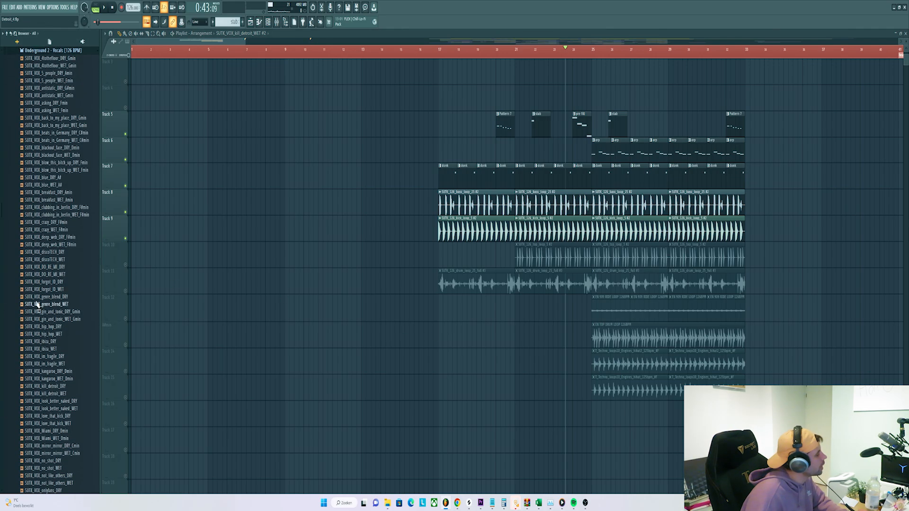
scroll(54, 247, "down", 5)
left_click(55, 252)
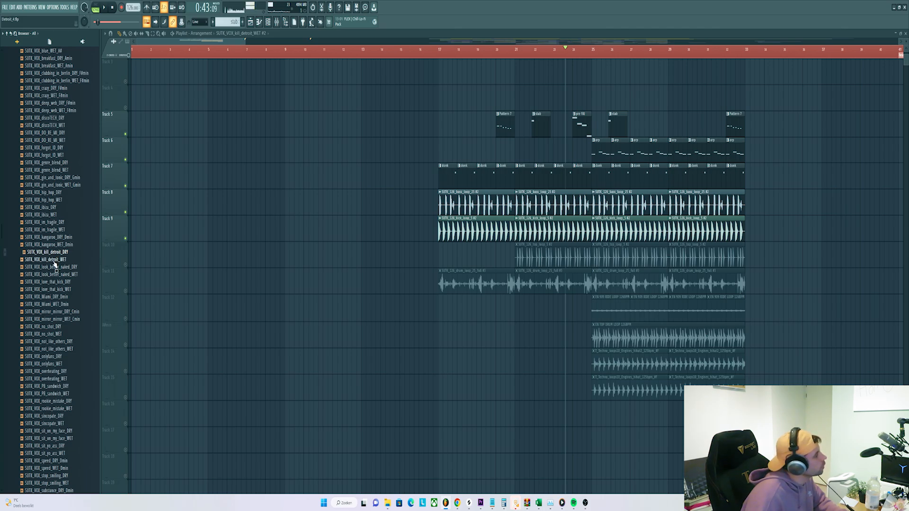
left_click_drag(54, 260, 349, 152)
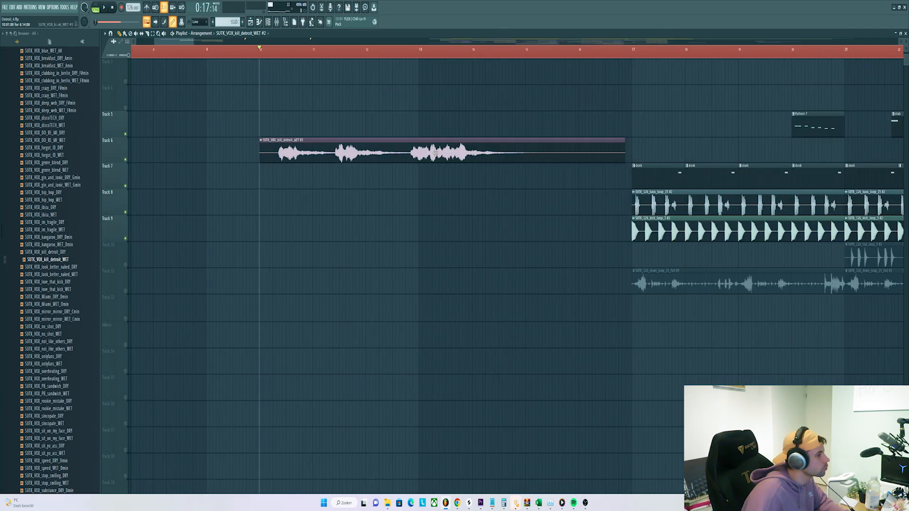
- Move the kill_detroit_WET clip to bar 13, slice it at bars 15 and 17, and delete the part past bar 17
left_click_drag(438, 154, 595, 154)
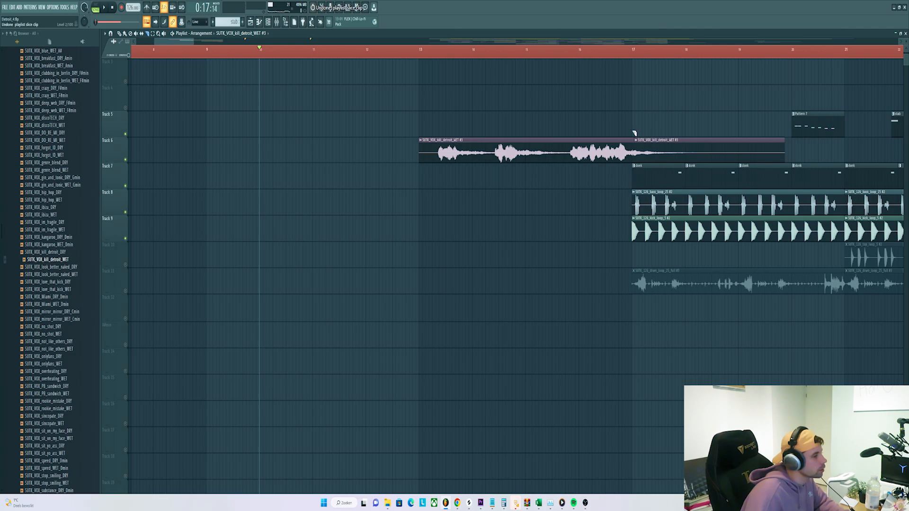
scroll(433, 186, "down", 2)
scroll(641, 204, "up", 3)
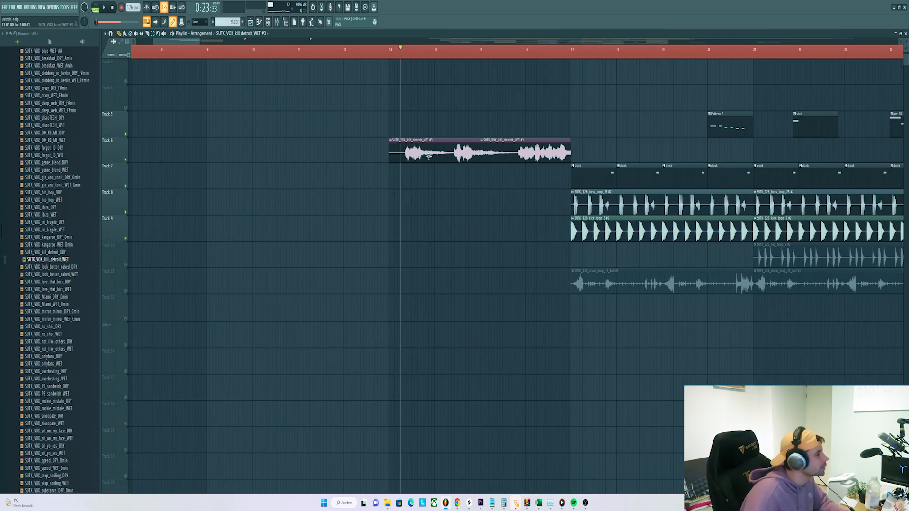
- Copy the vocal's first half to bar 9 and repeat a one-beat slice of its tail up to bar 13
left_click_drag(429, 157, 331, 160)
scroll(317, 169, "up", 3)
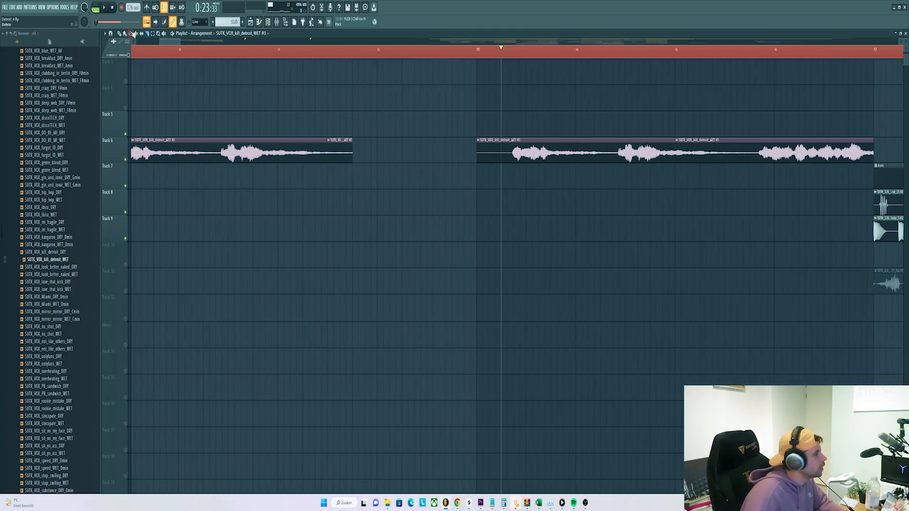
scroll(330, 148, "down", 3)
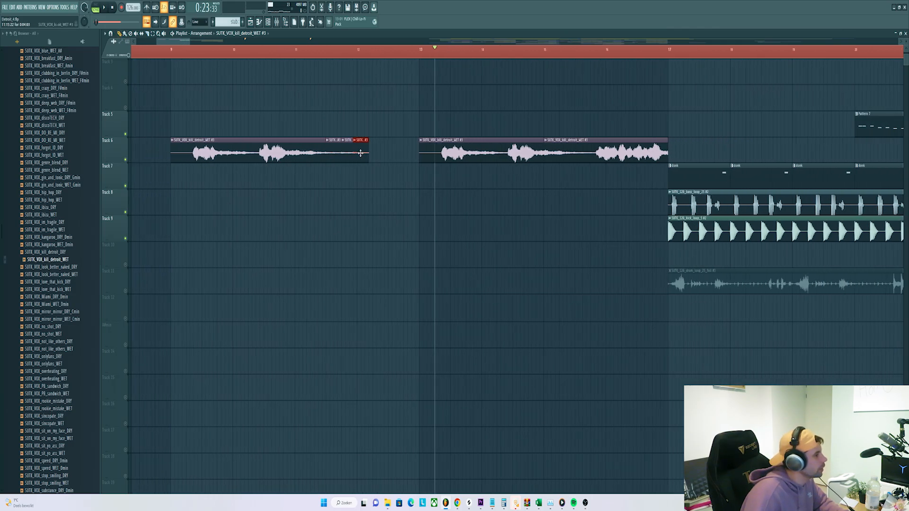
left_click_drag(360, 153, 372, 151)
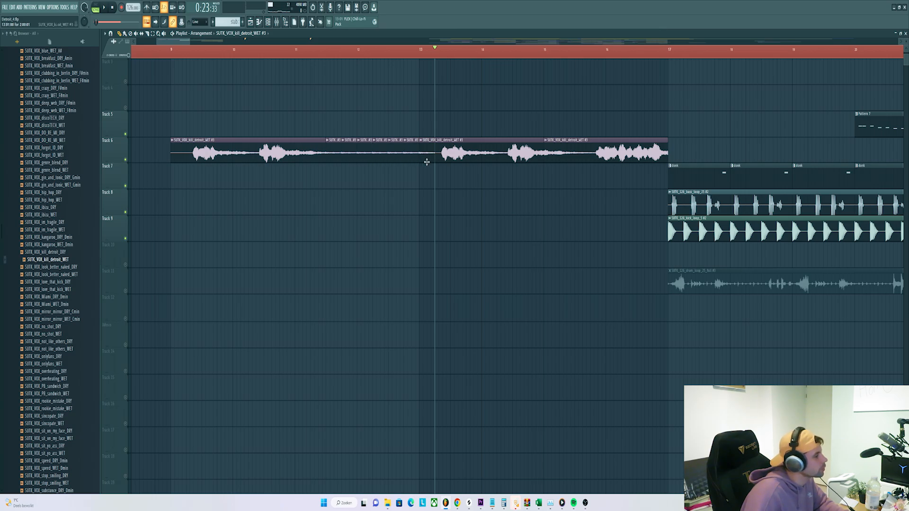
scroll(426, 161, "up", 3)
key("ctrl+z")
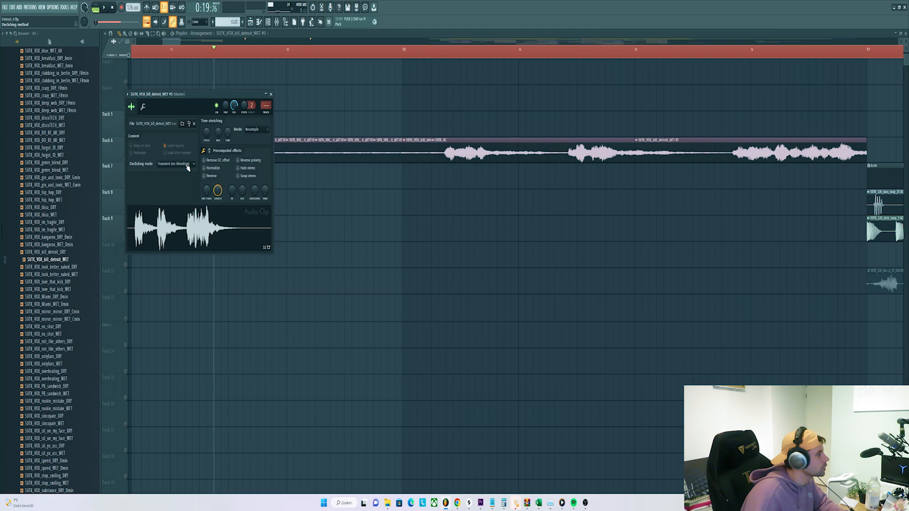
- Change the declicking mode of the kill_detroit_WET audio clip and play back the chopped vocal section
left_click(186, 166)
left_click(176, 192)
right_click(391, 197)
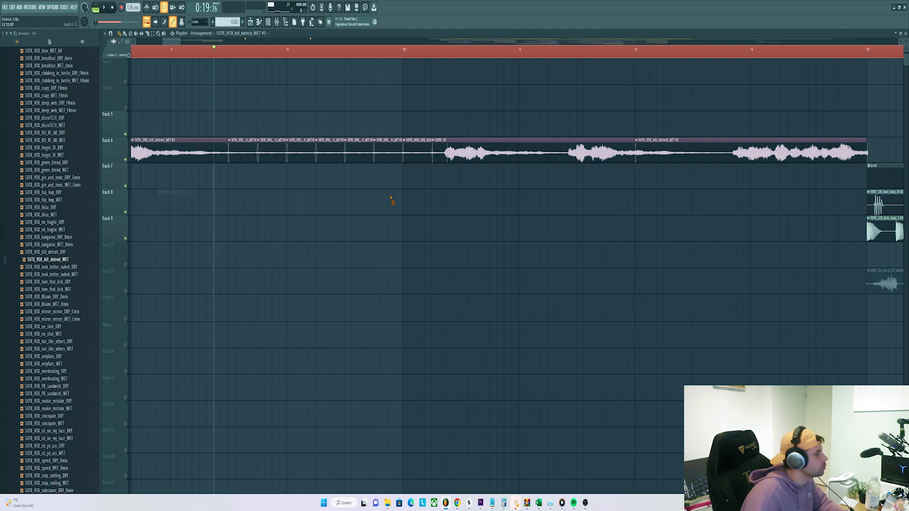
right_click(431, 106)
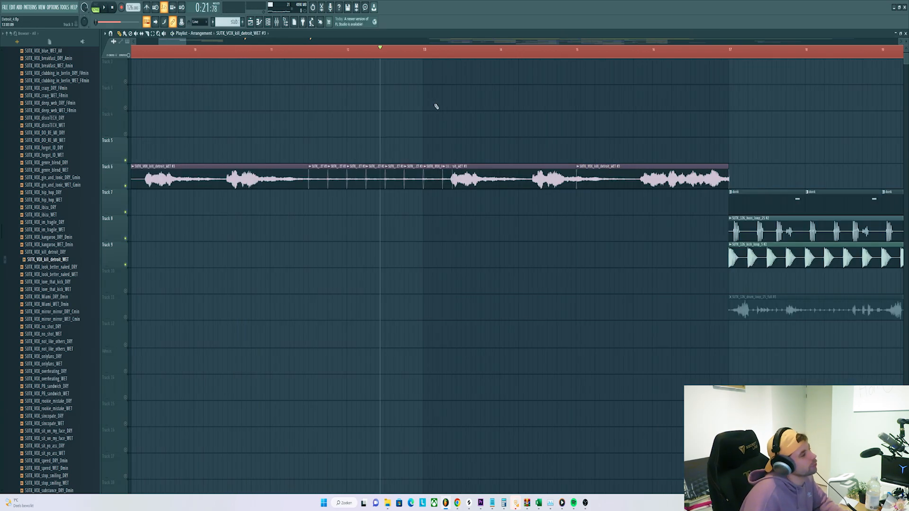
key("space")
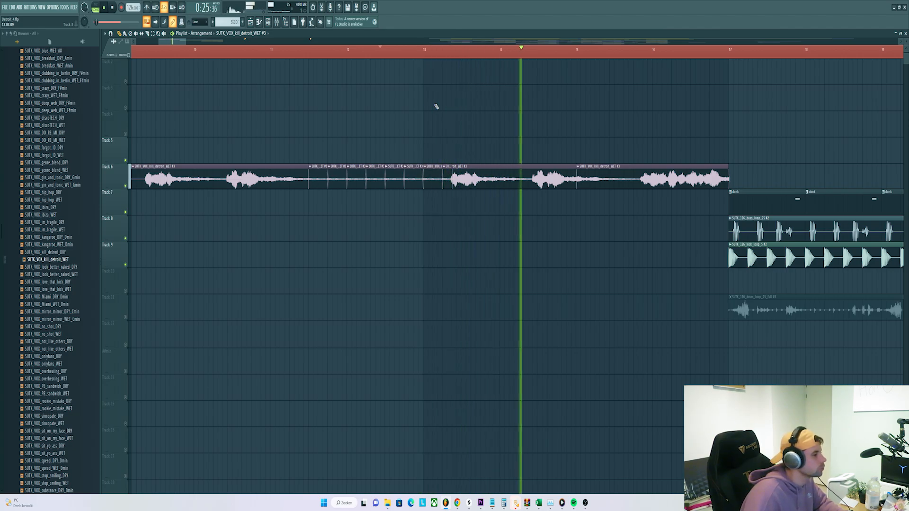
key("space")
- Copy eight donk patterns to bars 9 through 16 on Track 7 and delete the one at bar 16
scroll(533, 230, "down", 2)
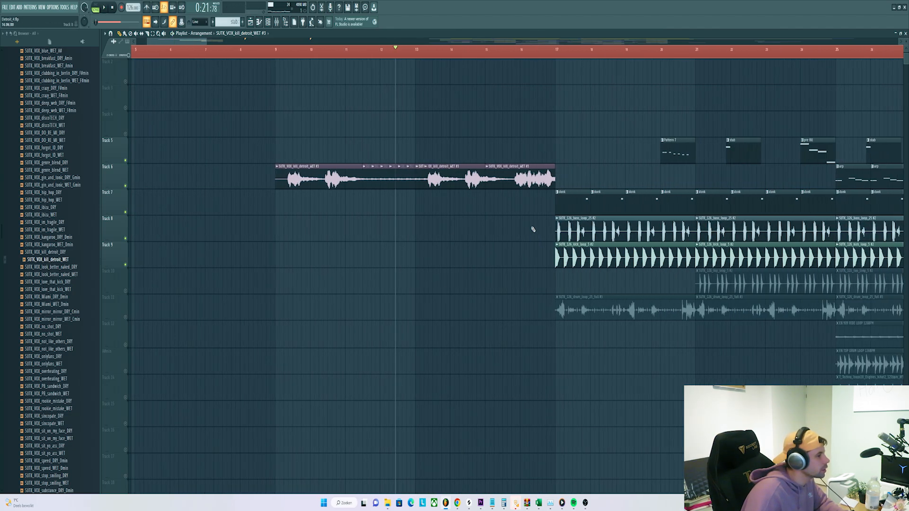
scroll(480, 213, "down", 1)
left_click_drag(495, 203, 764, 204)
left_click_drag(567, 213, 319, 204)
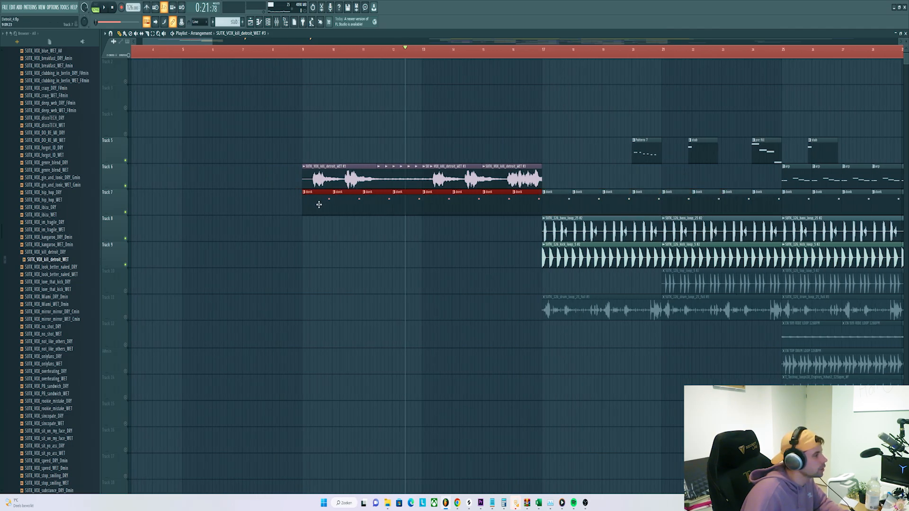
scroll(471, 240, "down", 2)
right_click(451, 203)
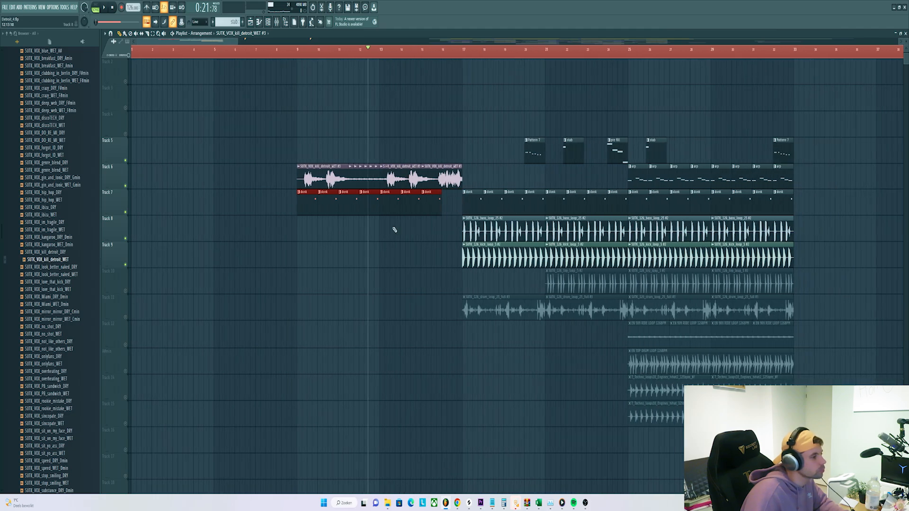
- Copy two top_loop_5 clips to bars 9 and 13 on Track 10, under the vocal
left_click_drag(578, 280, 408, 281)
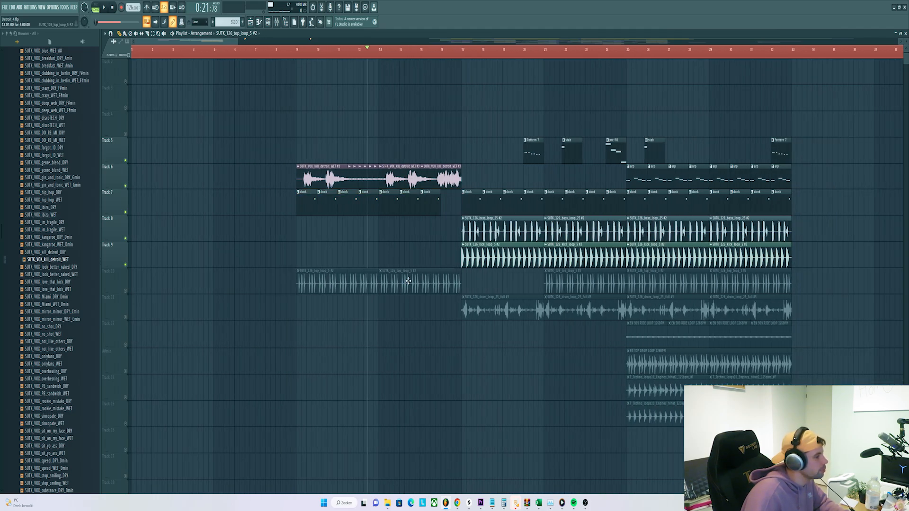
scroll(406, 313, "down", 2)
scroll(331, 189, "up", 1)
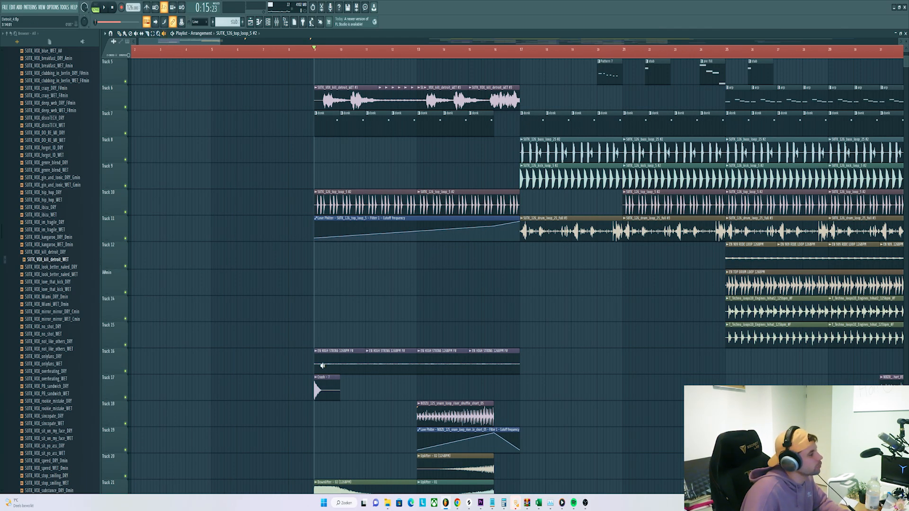
- Audition the build-up's high strong loop, crash, snare riser, uplifters, downlifter and crowd ambience clips one by one
right_click(319, 364)
right_click(314, 388)
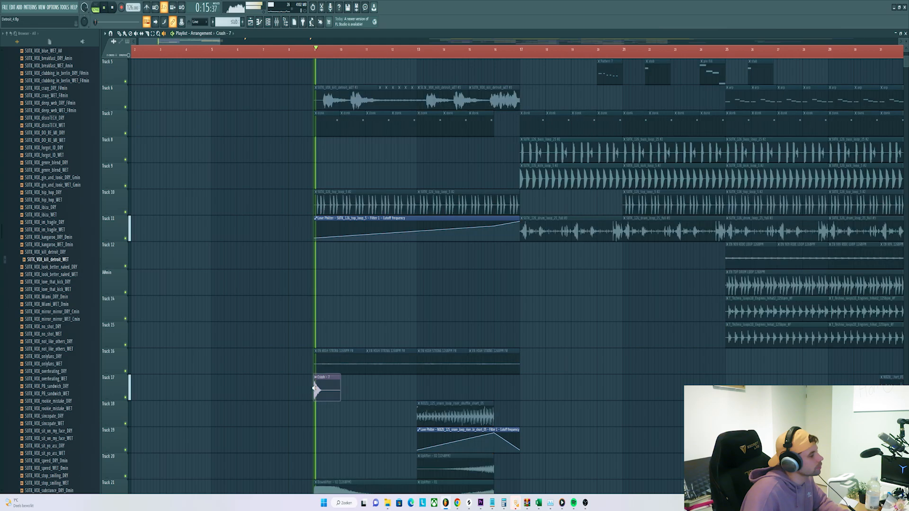
scroll(457, 407, "down", 4)
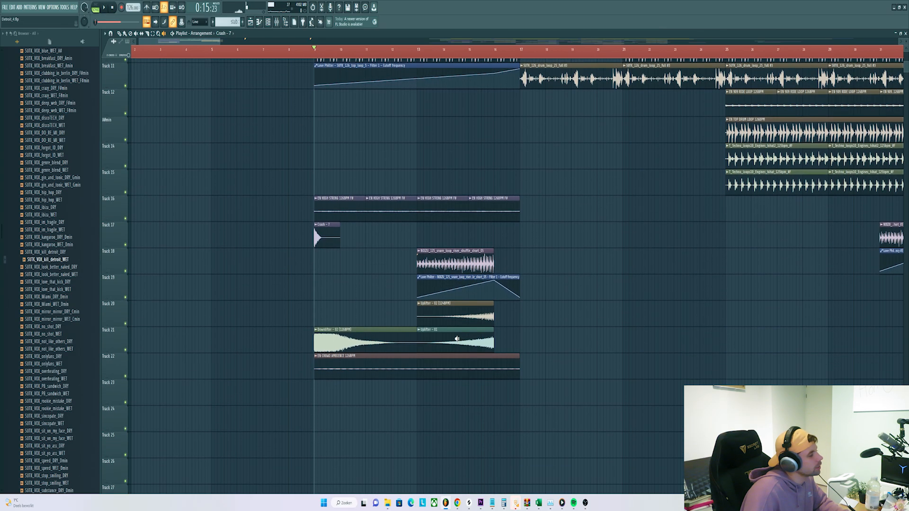
scroll(457, 338, "down", 1)
right_click(461, 260)
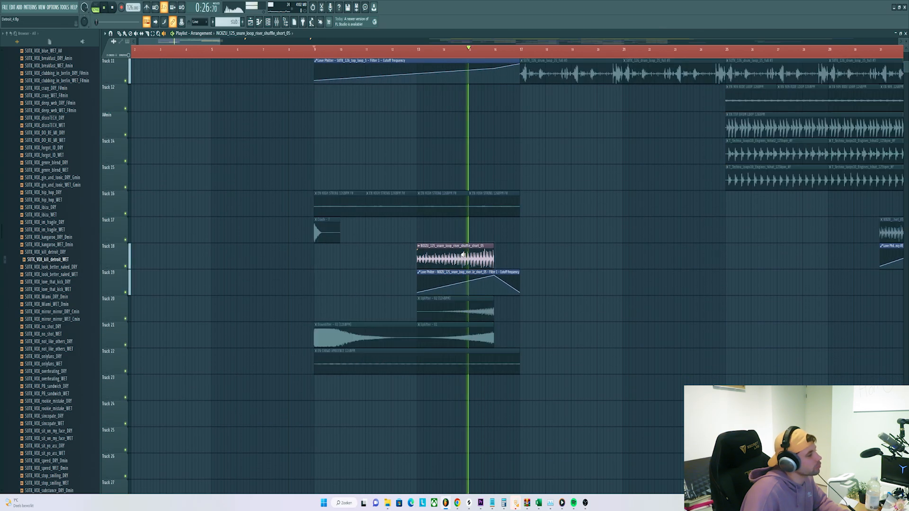
right_click(465, 297)
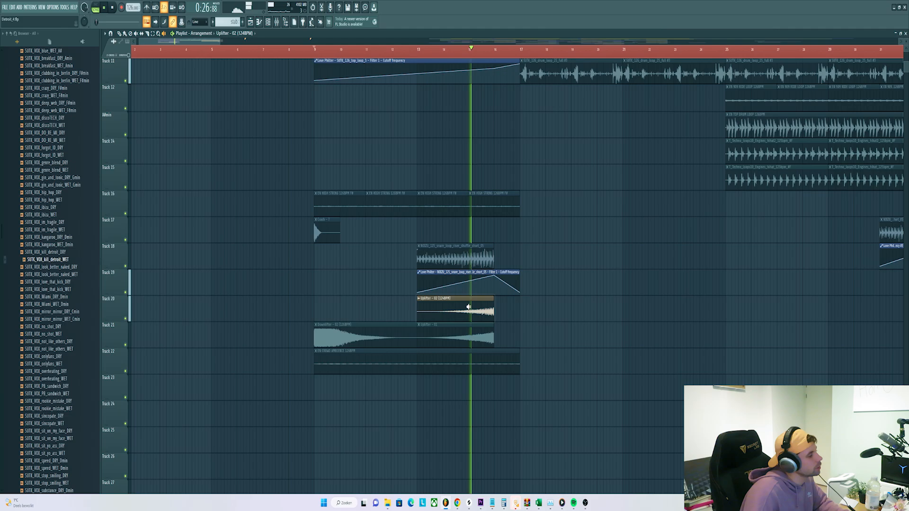
right_click(476, 345)
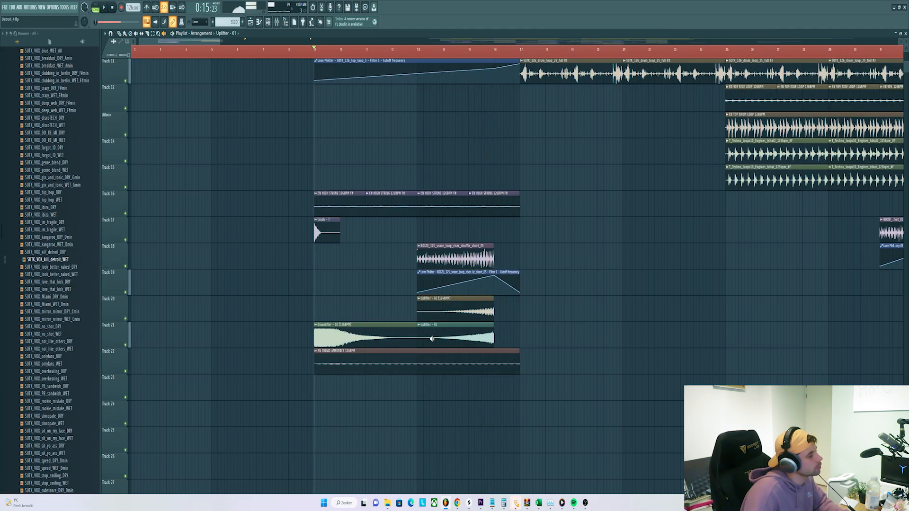
right_click(389, 339)
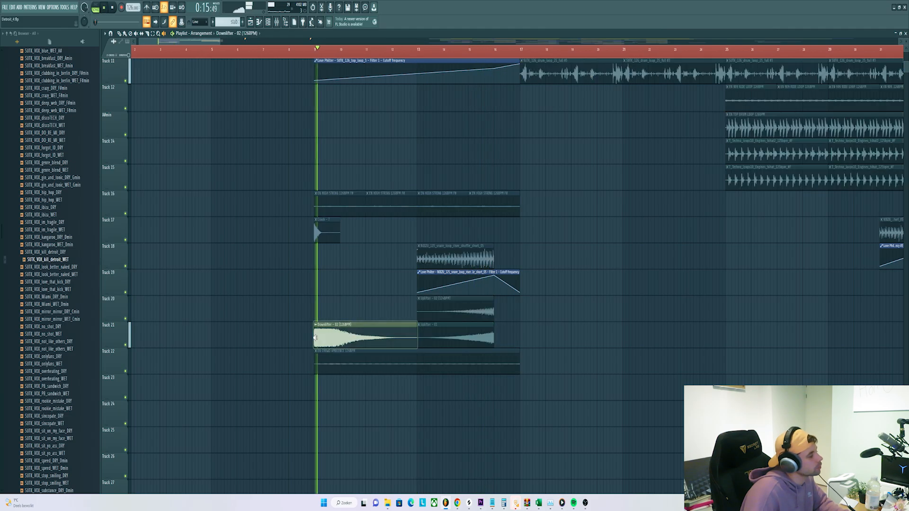
right_click(456, 360)
- Play back the build-up from bar 9 with all its tracks together
scroll(331, 310, "up", 3)
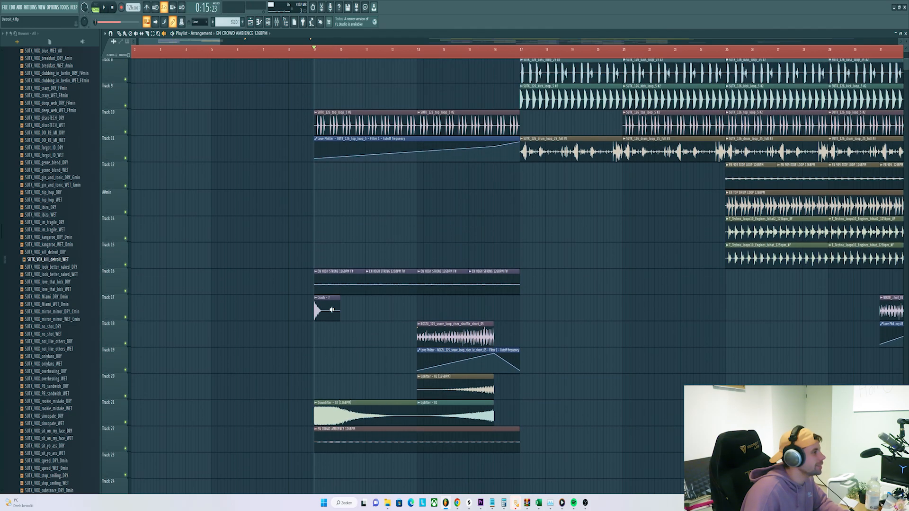
scroll(400, 333, "up", 4)
key("space")
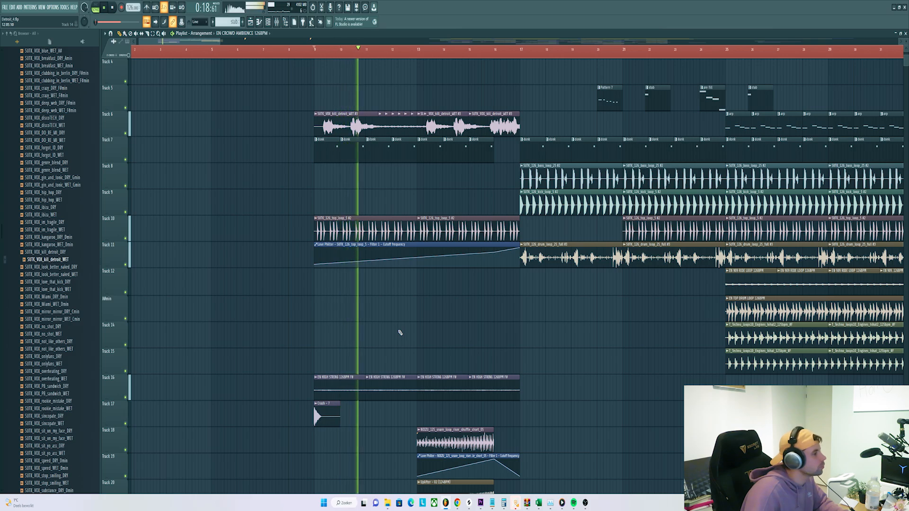
key("space")
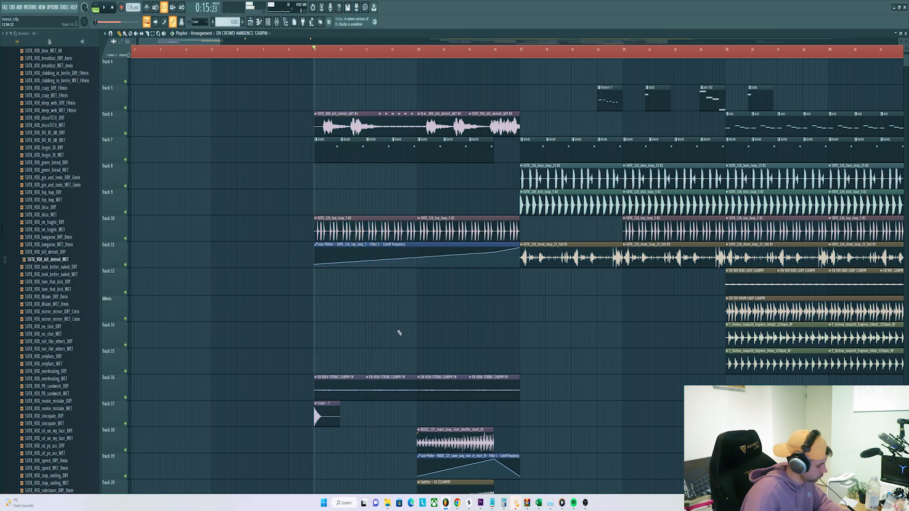
- Duplicate the EN HIGH STRONG clips on Track 16 and the EN CROWD AMBIENCE clip on Track 22 through to bar 33
scroll(399, 333, "down", 5)
left_click_drag(279, 254, 544, 272)
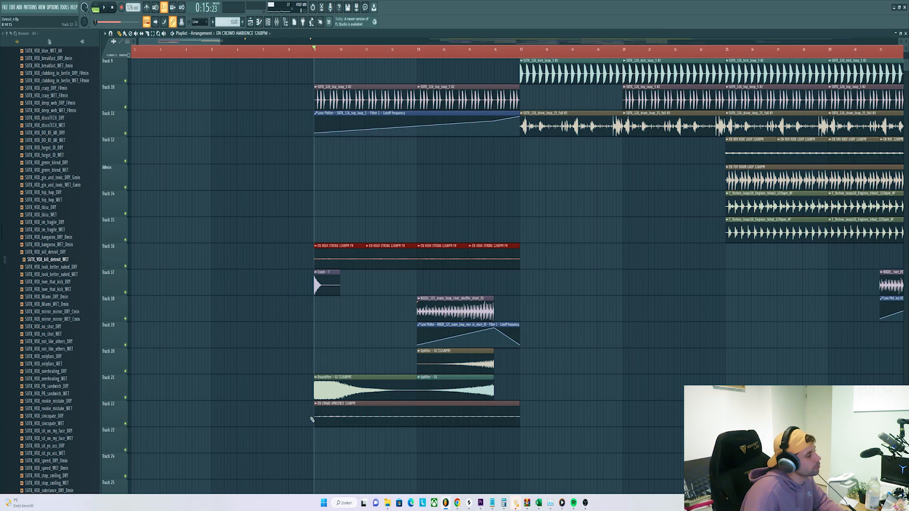
left_click_drag(312, 420, 356, 421)
key("ctrl+b")
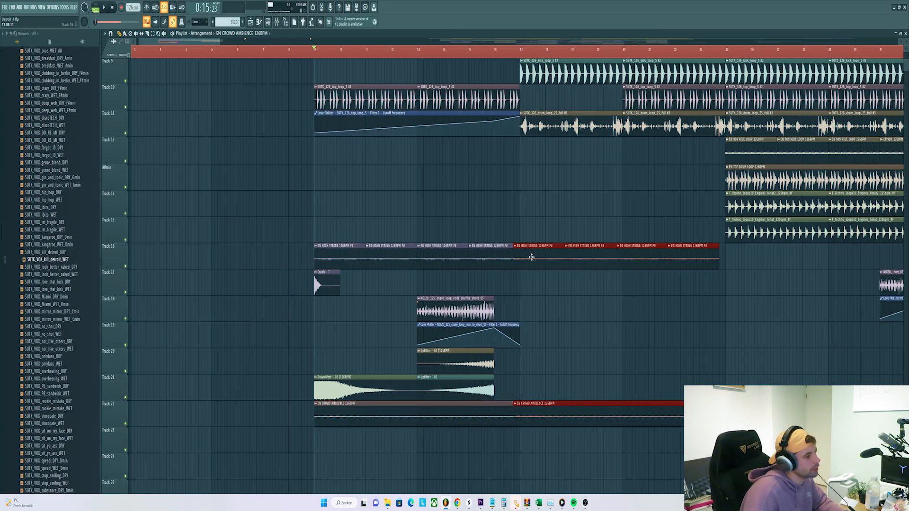
scroll(532, 260, "down", 2)
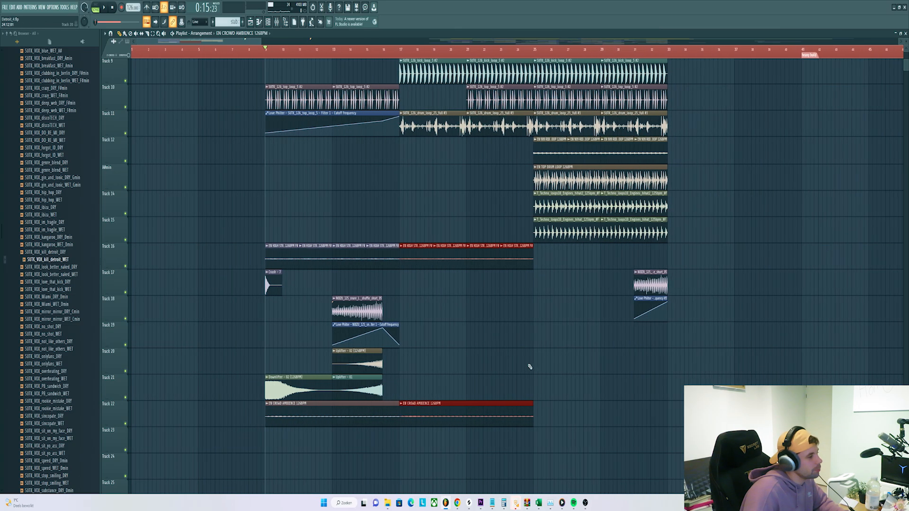
key("ctrl+b")
left_click_drag(546, 261, 548, 262)
- Copy the Crash - 7 clip to bar 25 on Track 17 and to bar 33 on Track 19
left_click(277, 286)
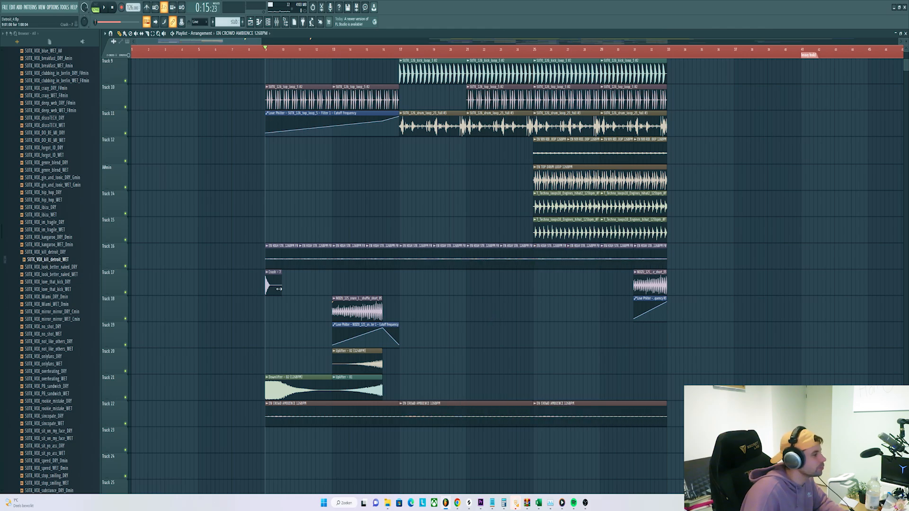
left_click(542, 294)
scroll(545, 307, "up", 3)
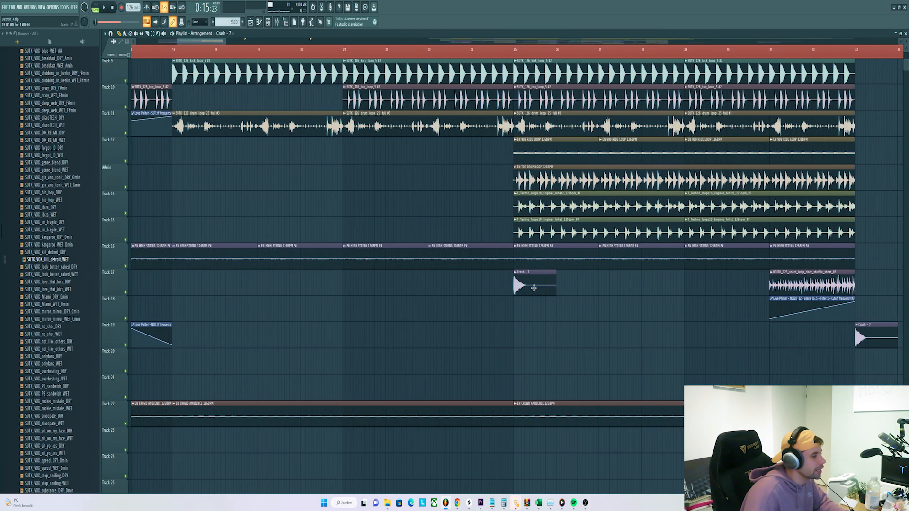
- Add four crash hits one beat apart in bar 24 on Track 17 and repeat the series in bar 32 on Track 19
left_click(472, 283)
left_click(483, 284)
left_click_drag(512, 287, 510, 287)
left_click_drag(510, 287, 813, 336)
scroll(357, 327, "down", 5)
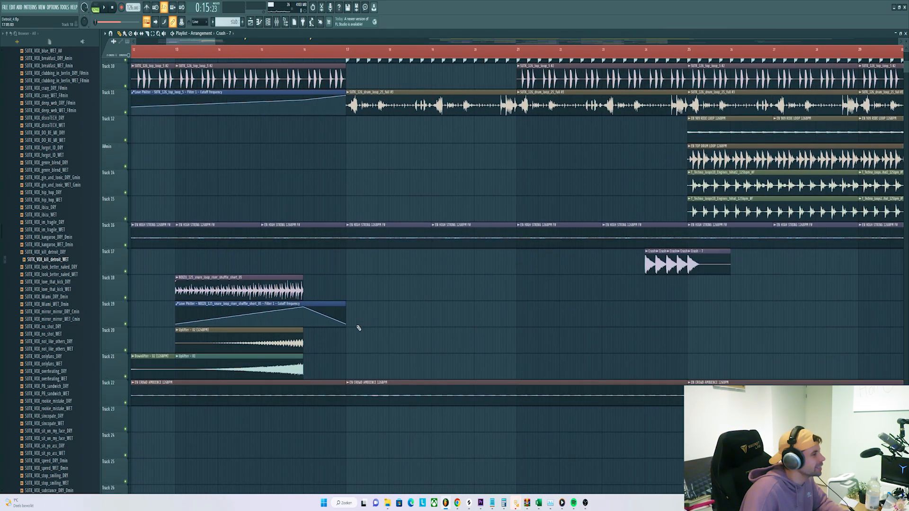
scroll(357, 325, "up", 2)
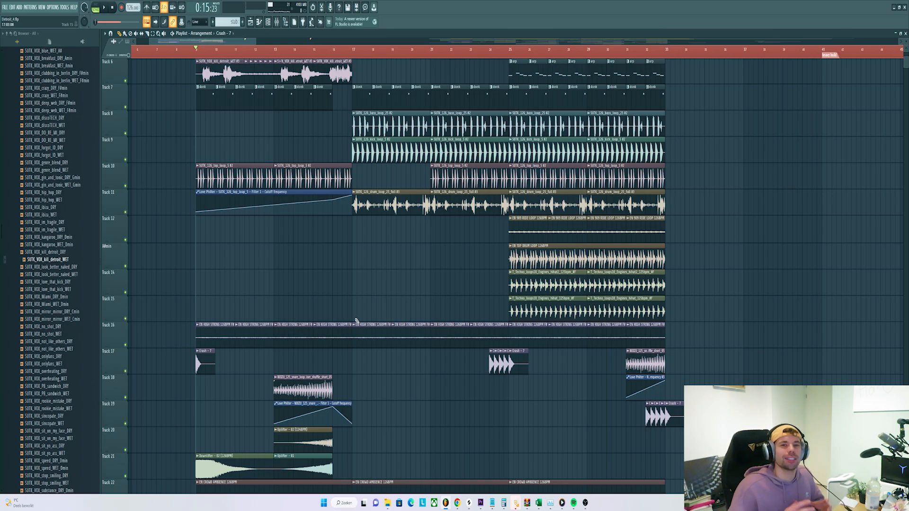